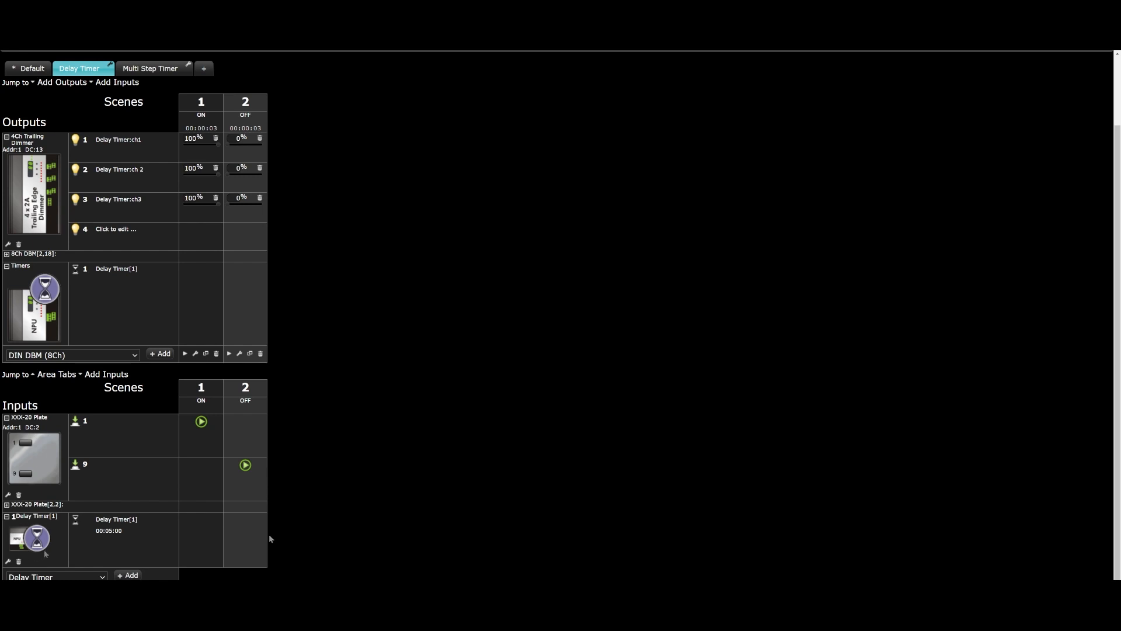
Step: Assign the first delay timer to the Delay Timer area in its configuration
click(119, 531)
click(8, 562)
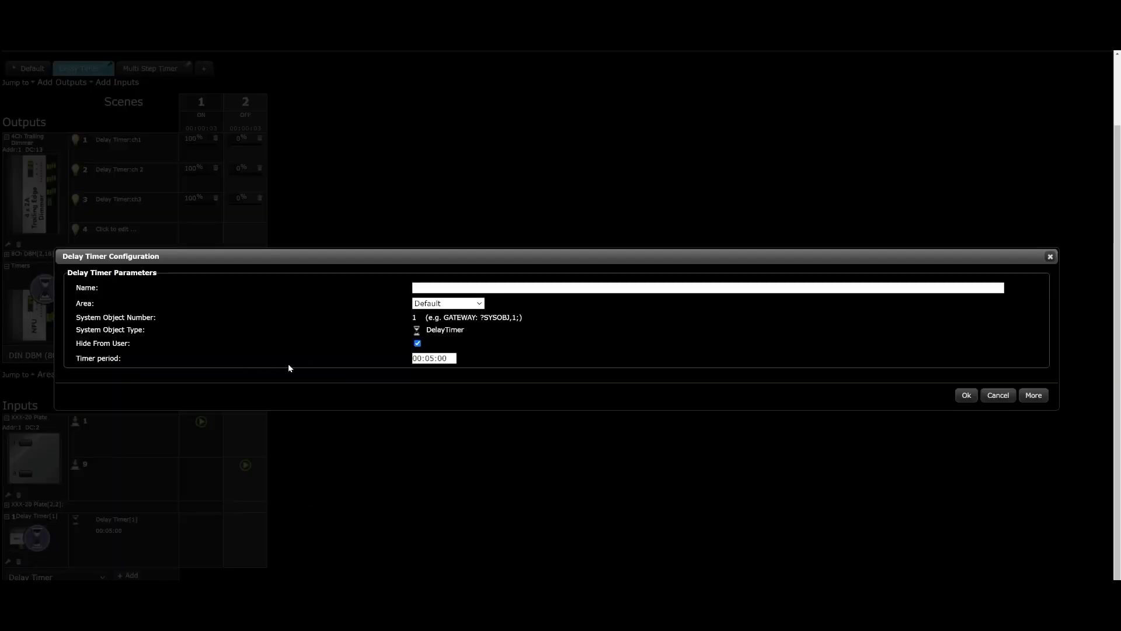
click(471, 309)
click(465, 322)
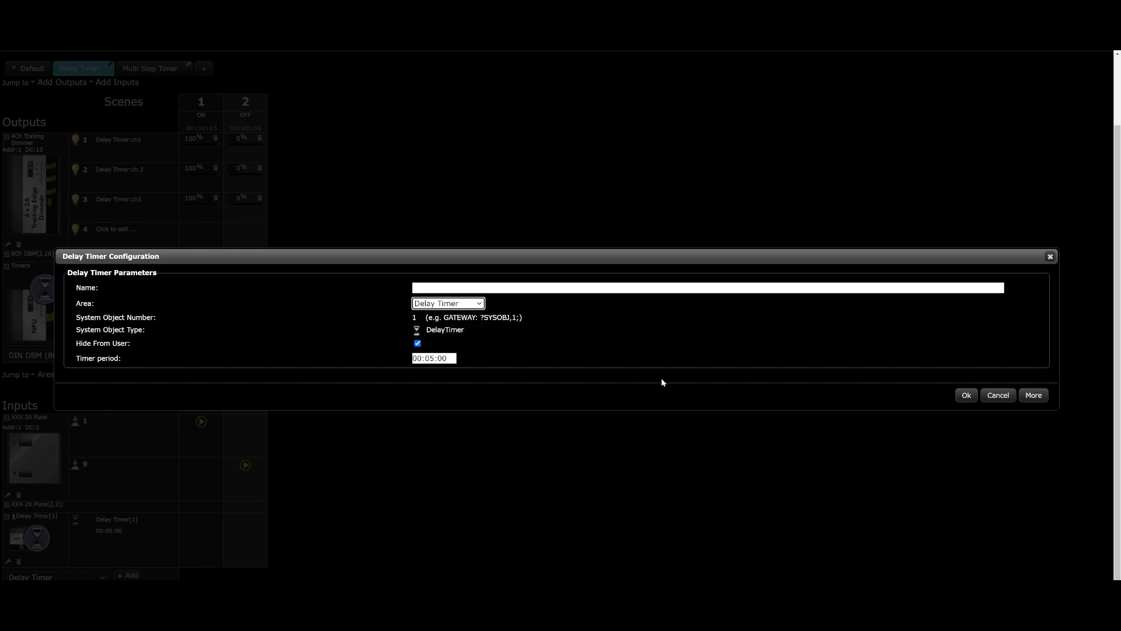
click(965, 395)
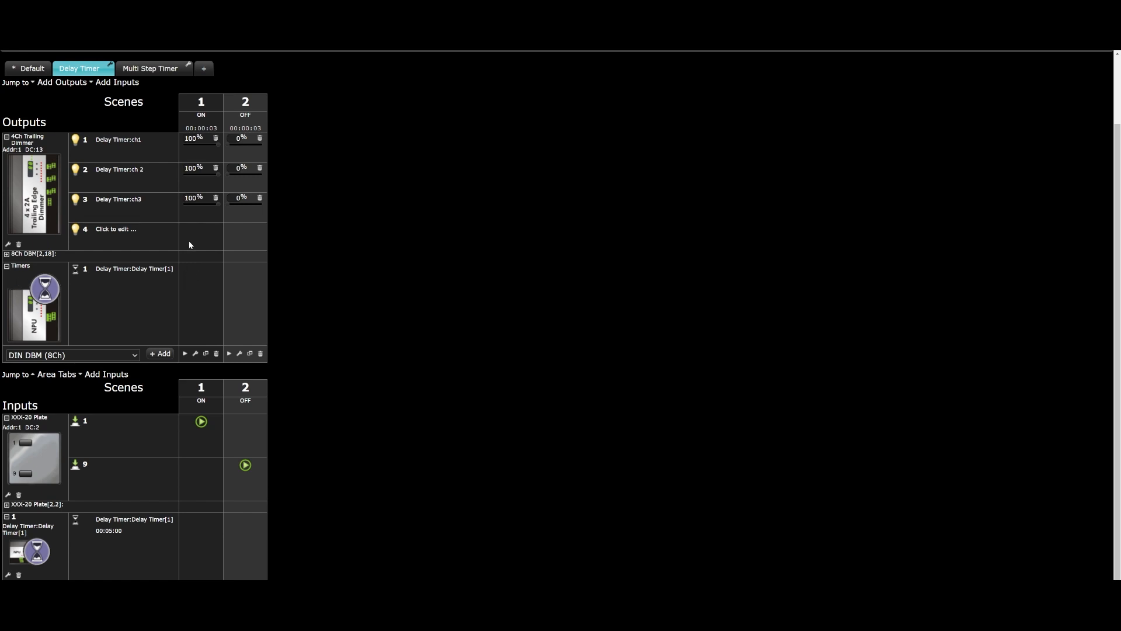
Step: Make the ON scene start the delay timer, and have the timer's expiry recall the OFF scene
click(193, 267)
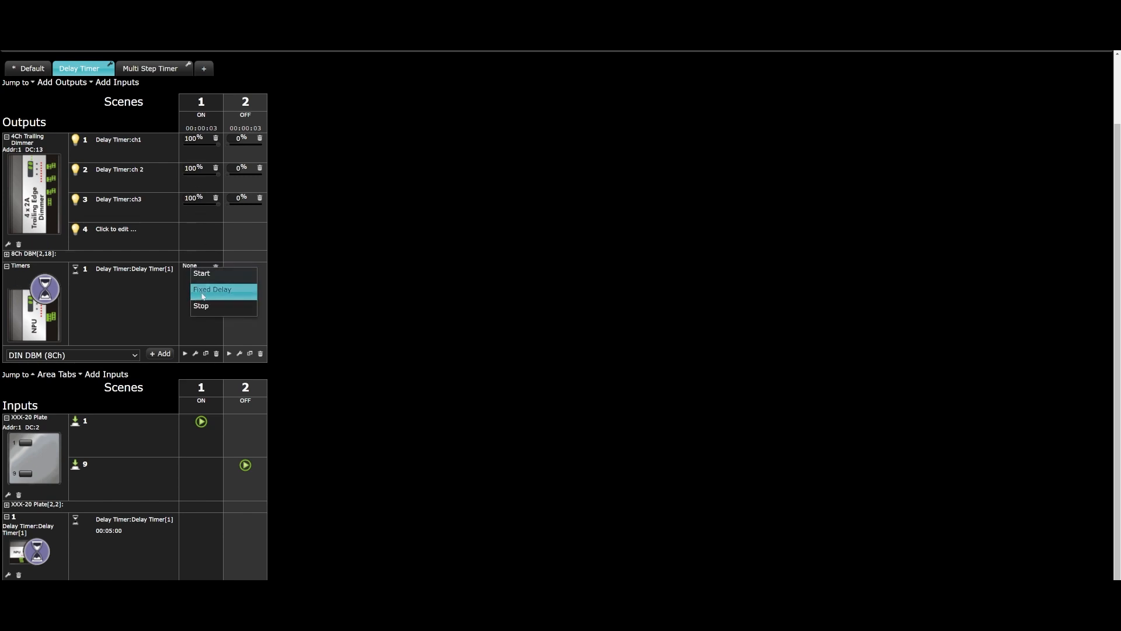
click(209, 280)
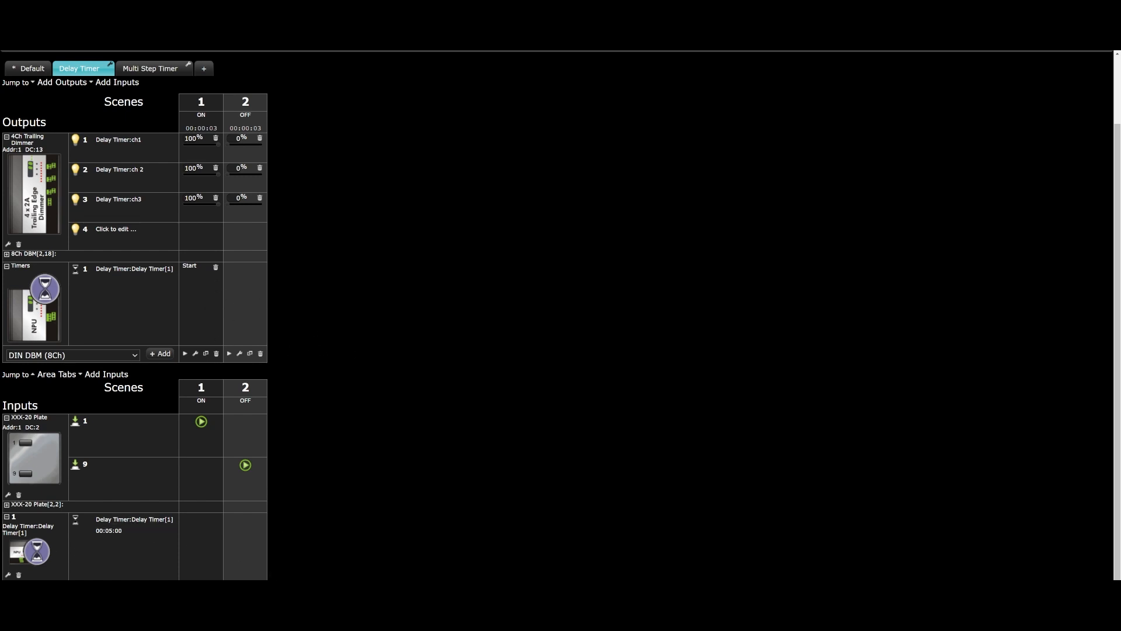
click(246, 536)
click(272, 542)
Step: Set the delay timer's period to 00:00:10
click(8, 574)
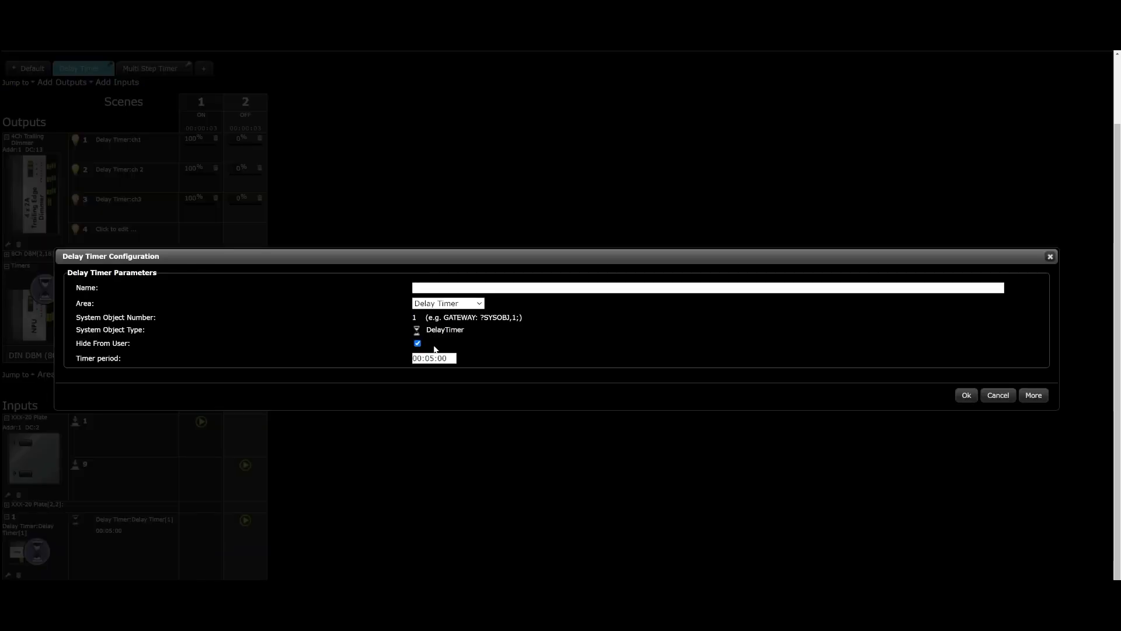
mouse_move(435, 358)
mouse_down()
mouse_move(425, 357)
mouse_move(437, 358)
mouse_up()
text(00:10)
click(962, 397)
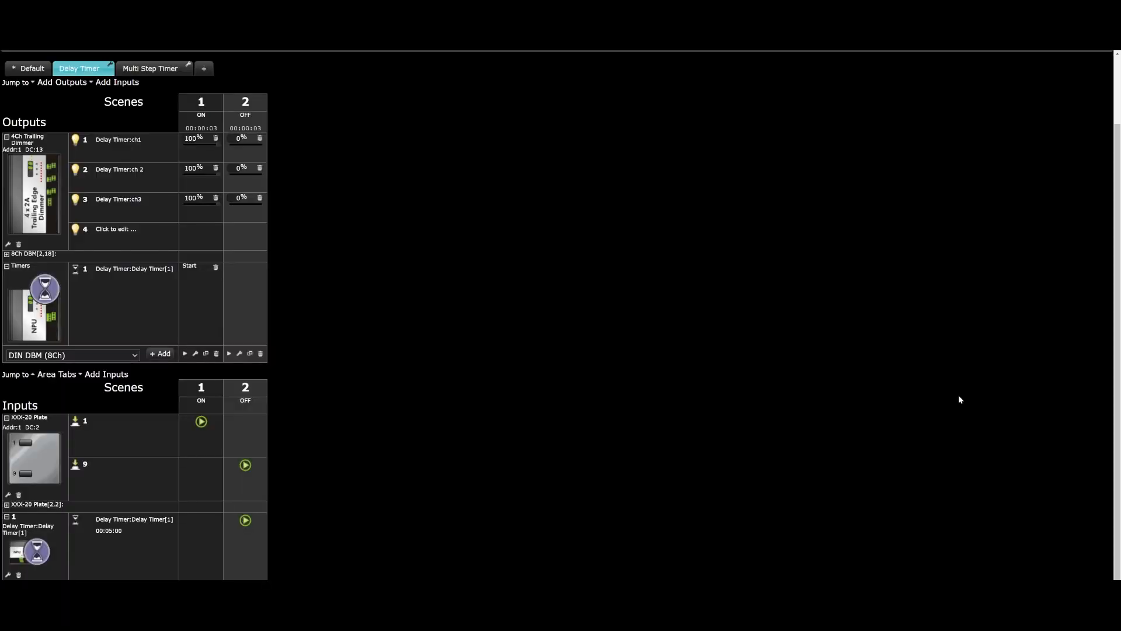
Step: Test the delay timer in the hardware monitor by triggering button 1 on the Delay Timer area's plate
scroll(695, 345, up, 3)
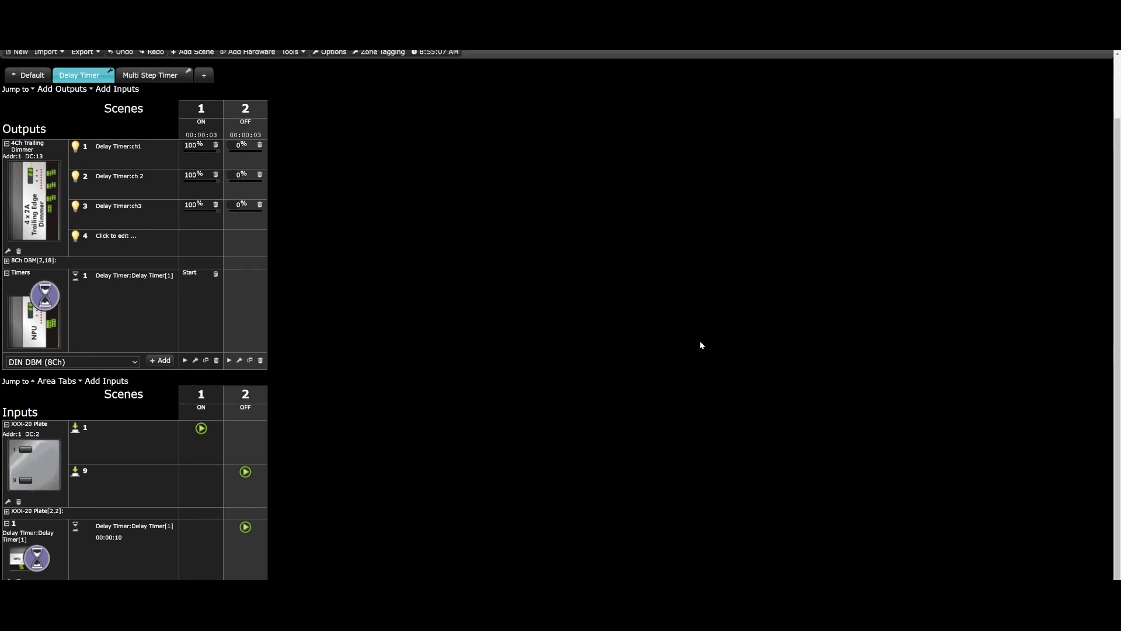
click(1095, 101)
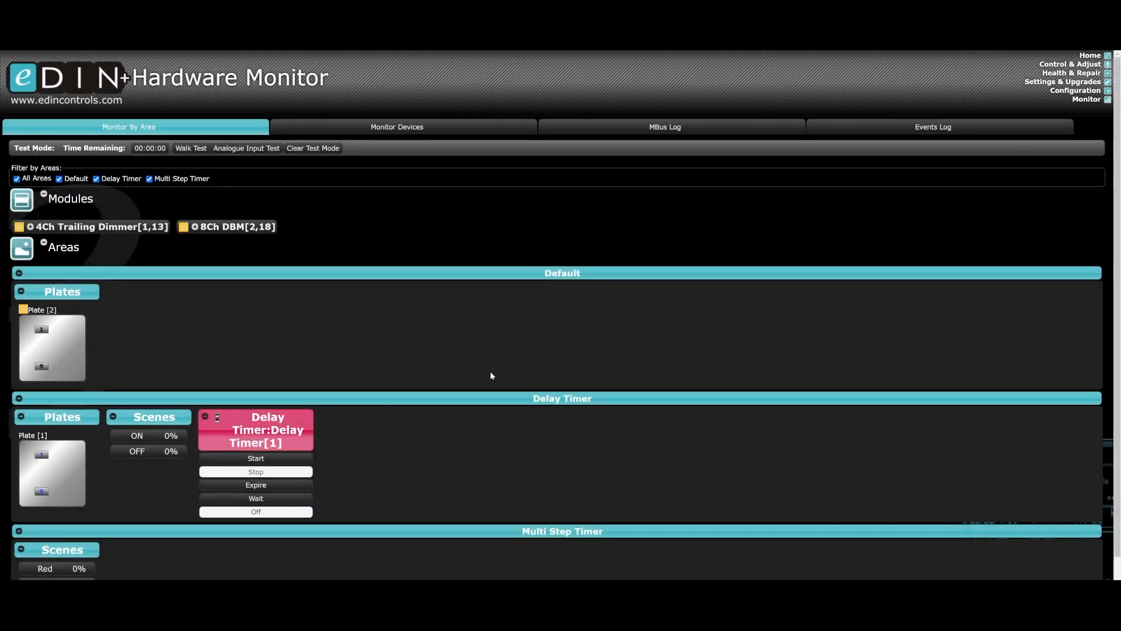
scroll(487, 431, down, 1)
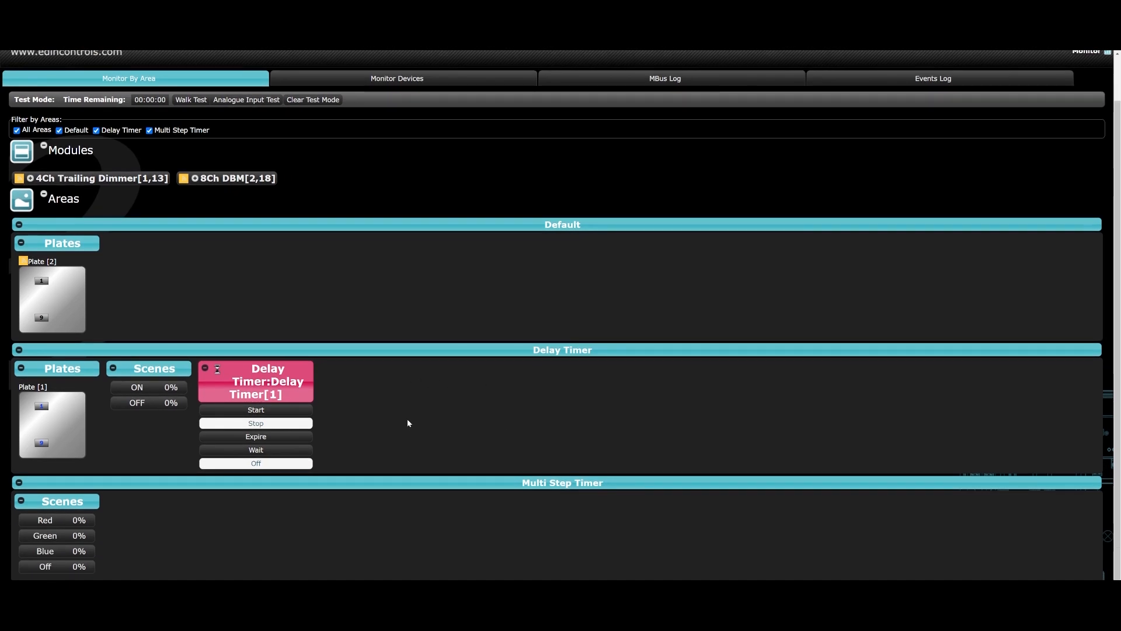
click(42, 407)
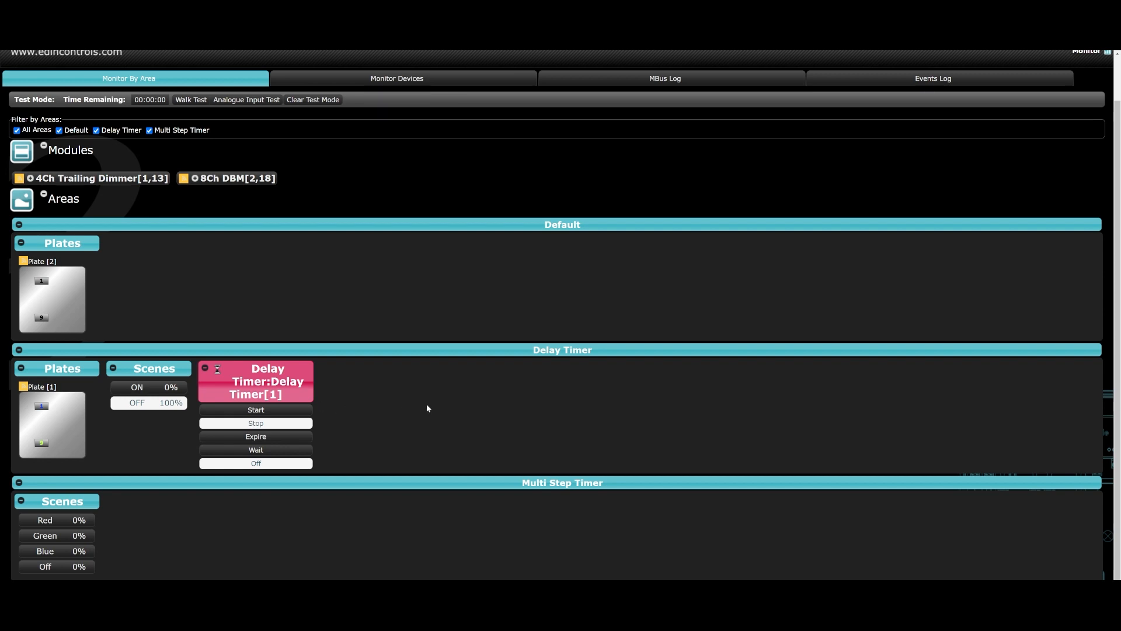
Step: Return to the configuration and show the available delay timer actions for the ON scene
scroll(733, 209, up, 1)
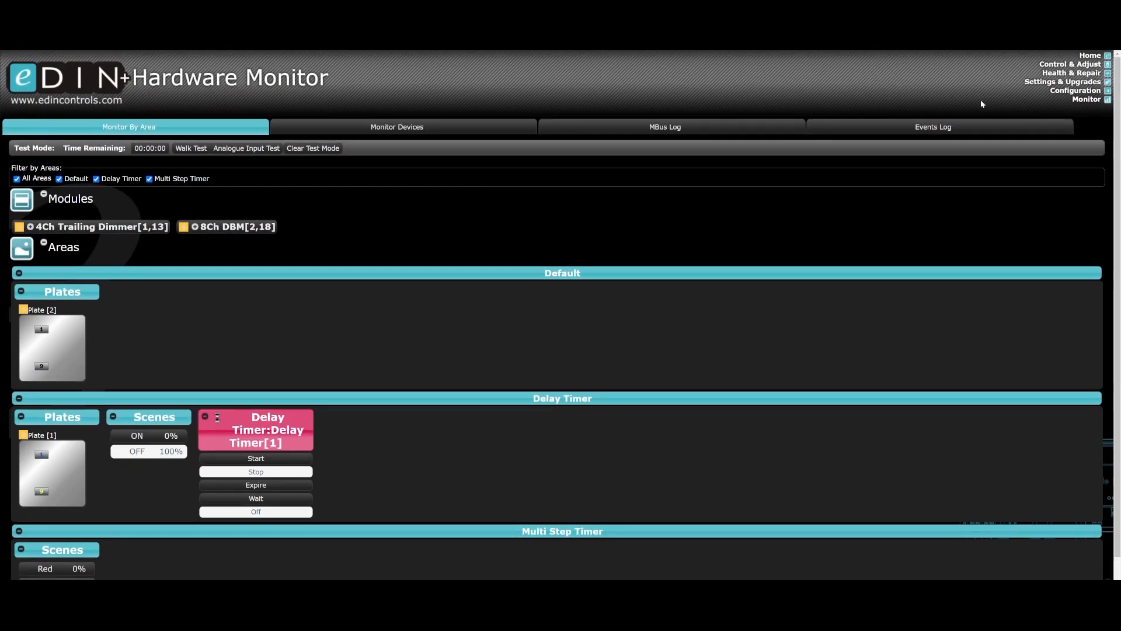
click(1066, 91)
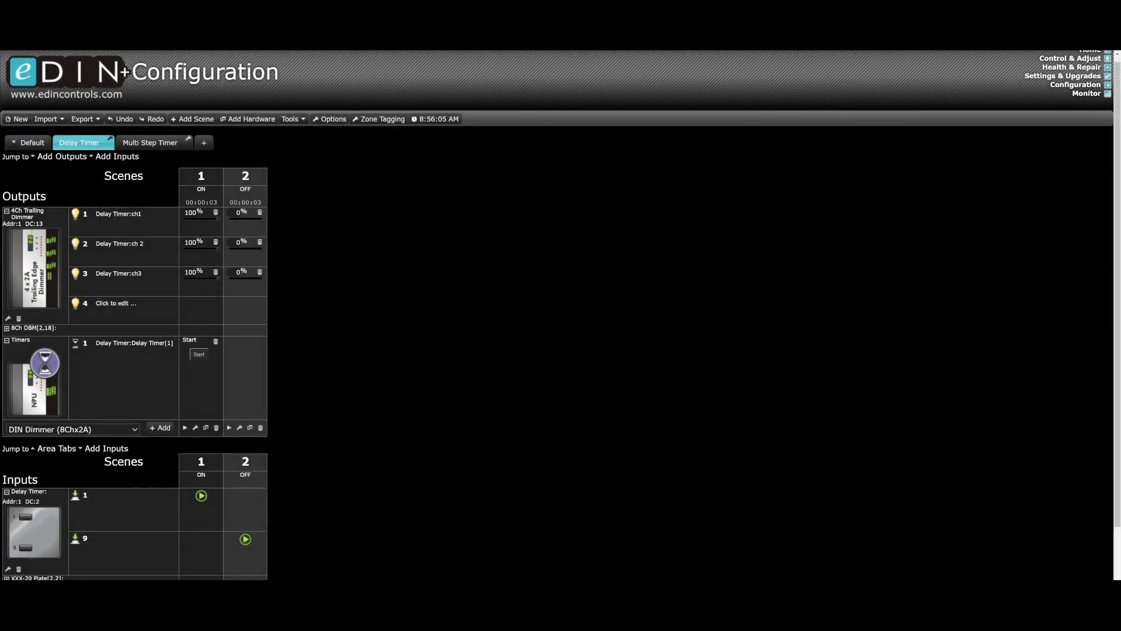
click(190, 341)
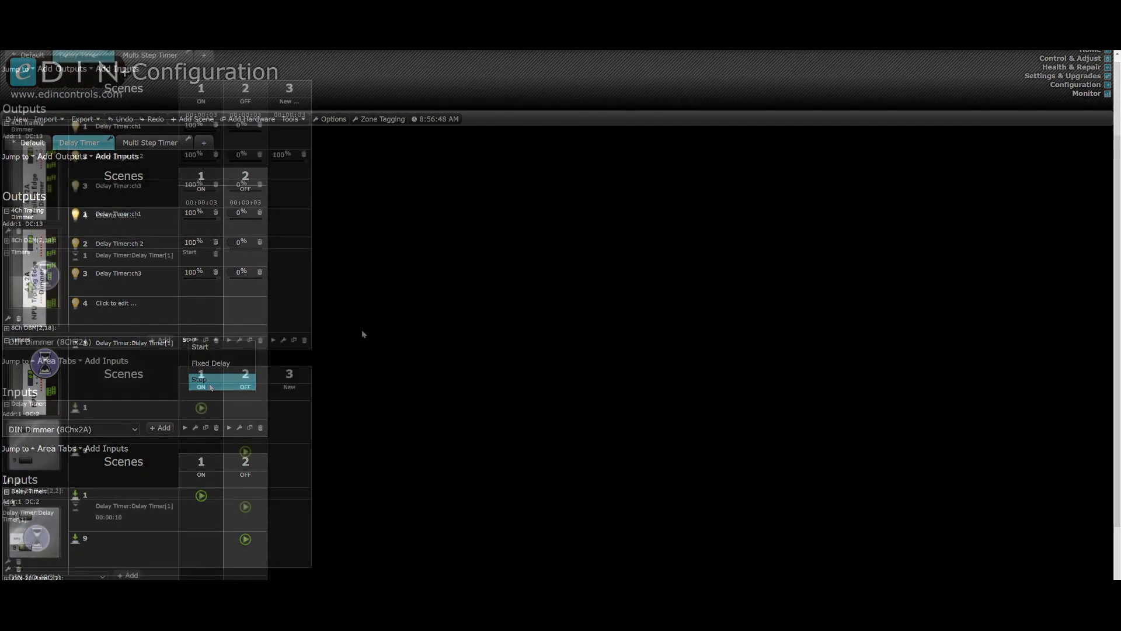
Step: Duplicate scene 3 as scene 4, and assign buttons 1 and 9 of the second XXX-20 plate to recall scenes 3 and 4
click(7, 492)
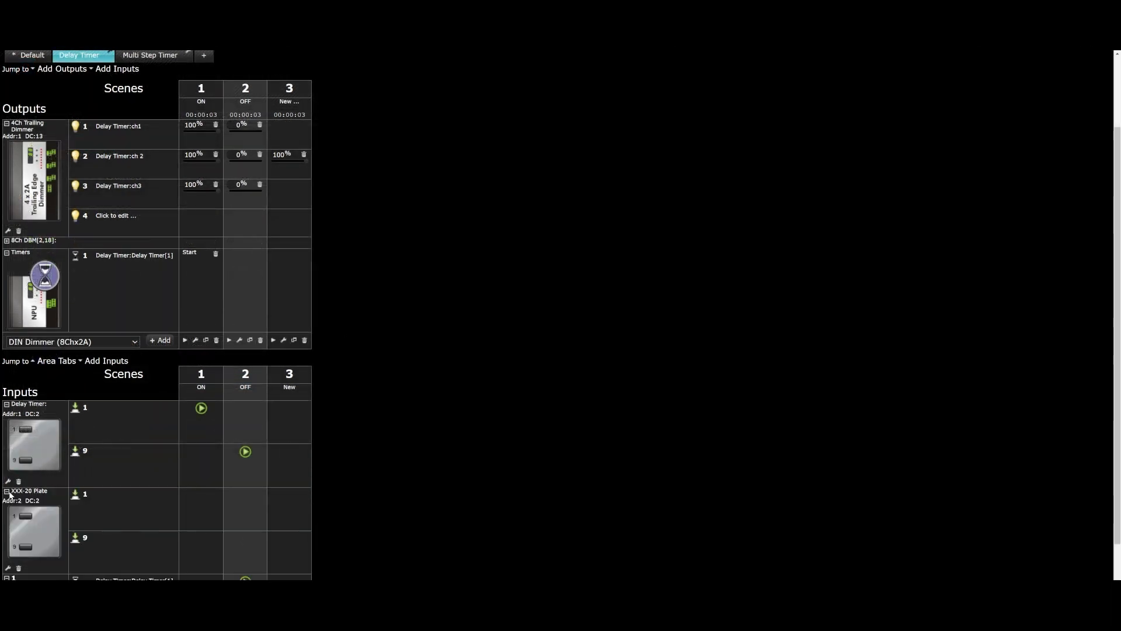
click(287, 504)
click(306, 513)
click(294, 340)
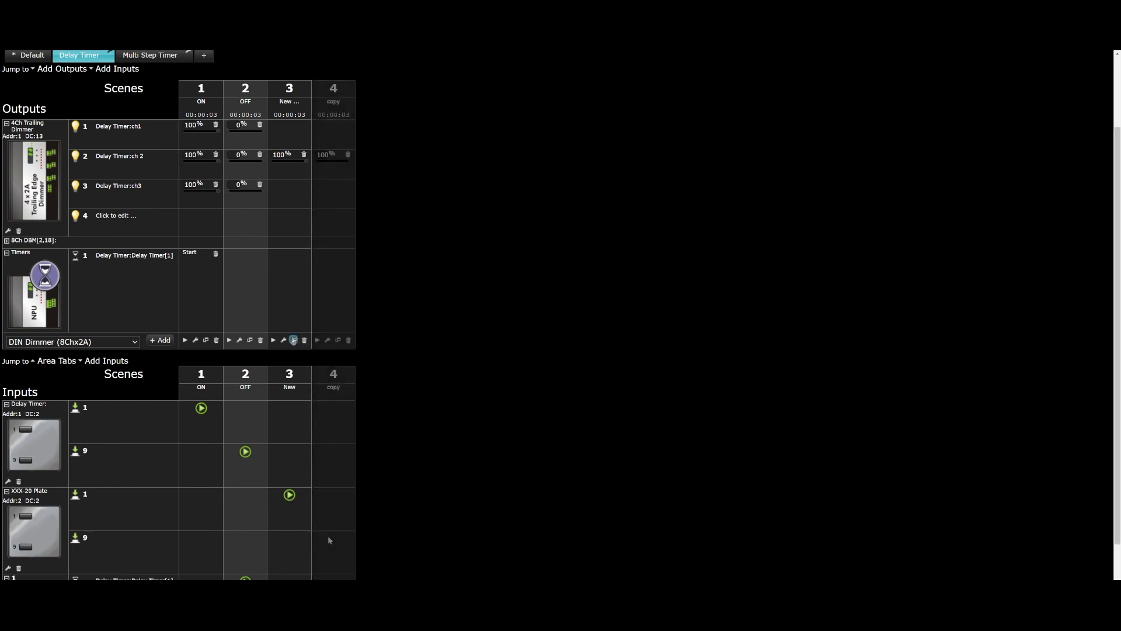
click(330, 540)
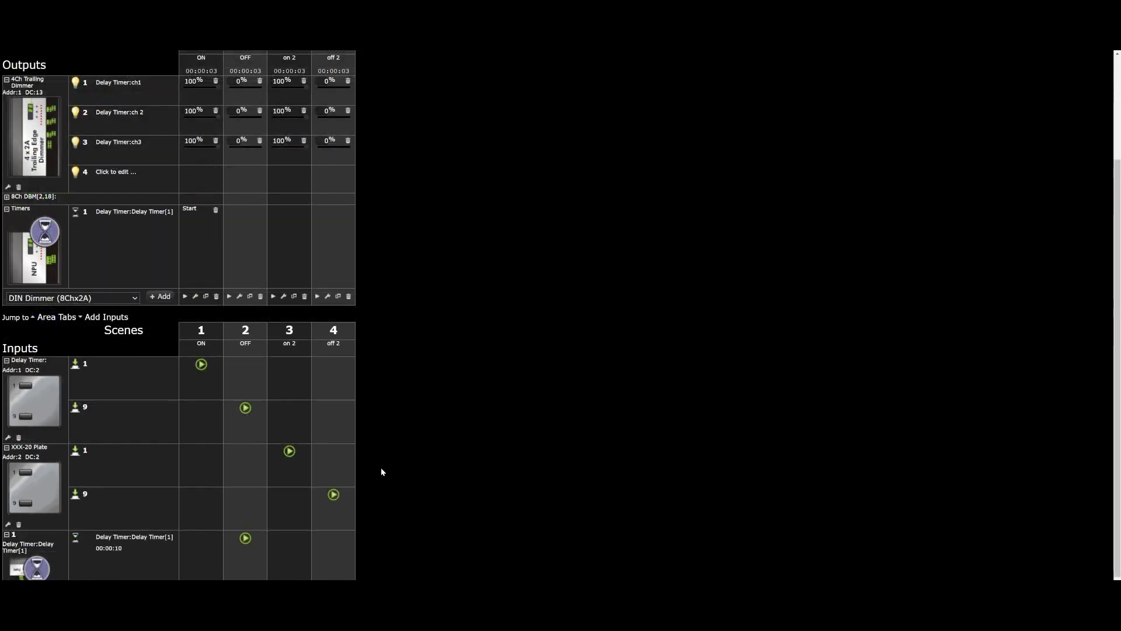
Step: Assign an action for the delay timer in the "on 2" scene
scroll(380, 472, up, 1)
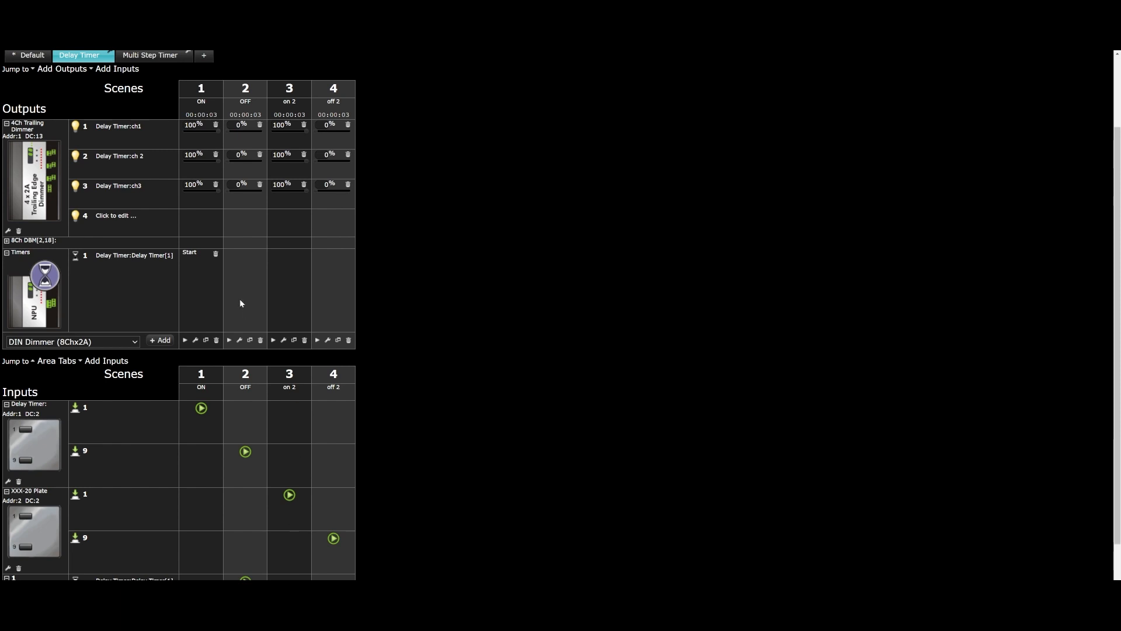
click(280, 255)
click(281, 257)
click(295, 292)
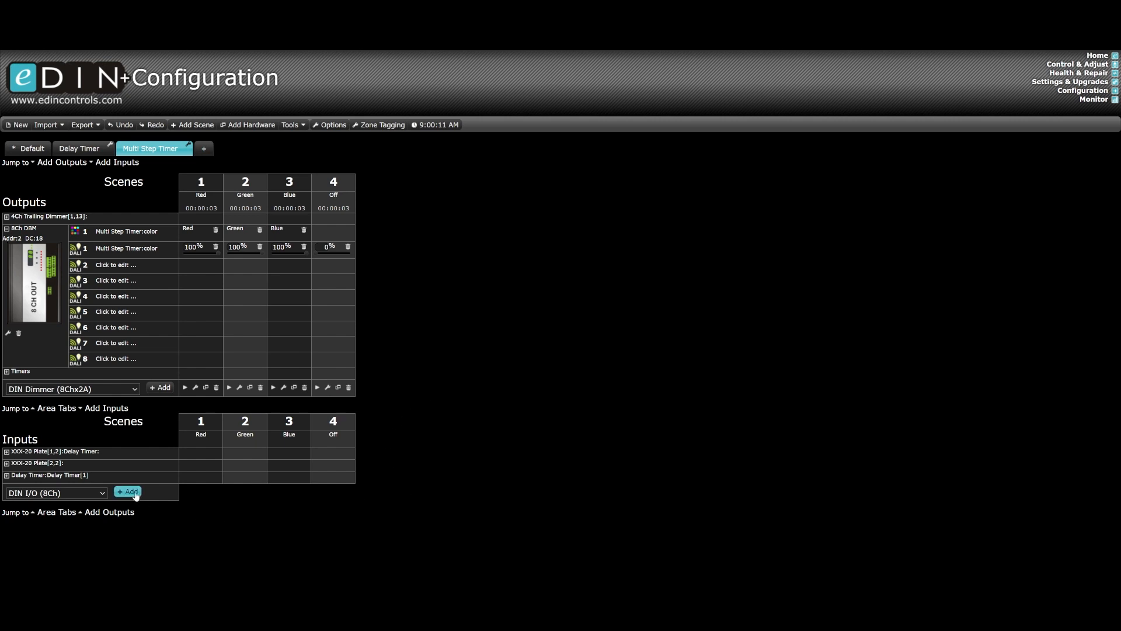
Step: Add a Multi Step Timer to the inputs of the Multi Step Timer area
click(108, 492)
scroll(107, 473, down, 5)
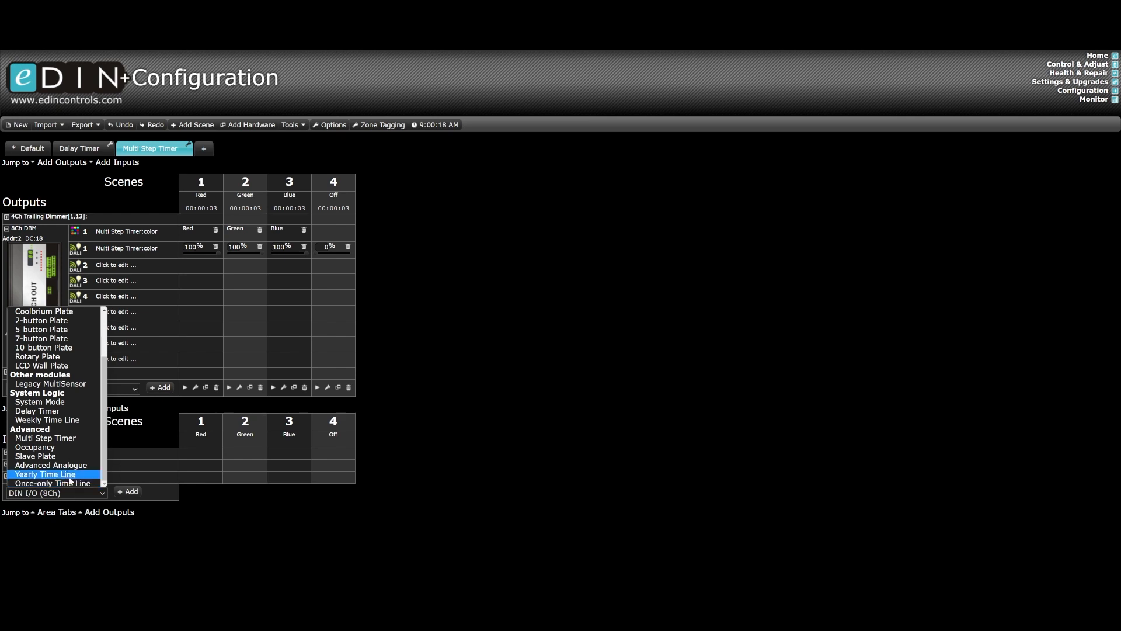
click(66, 440)
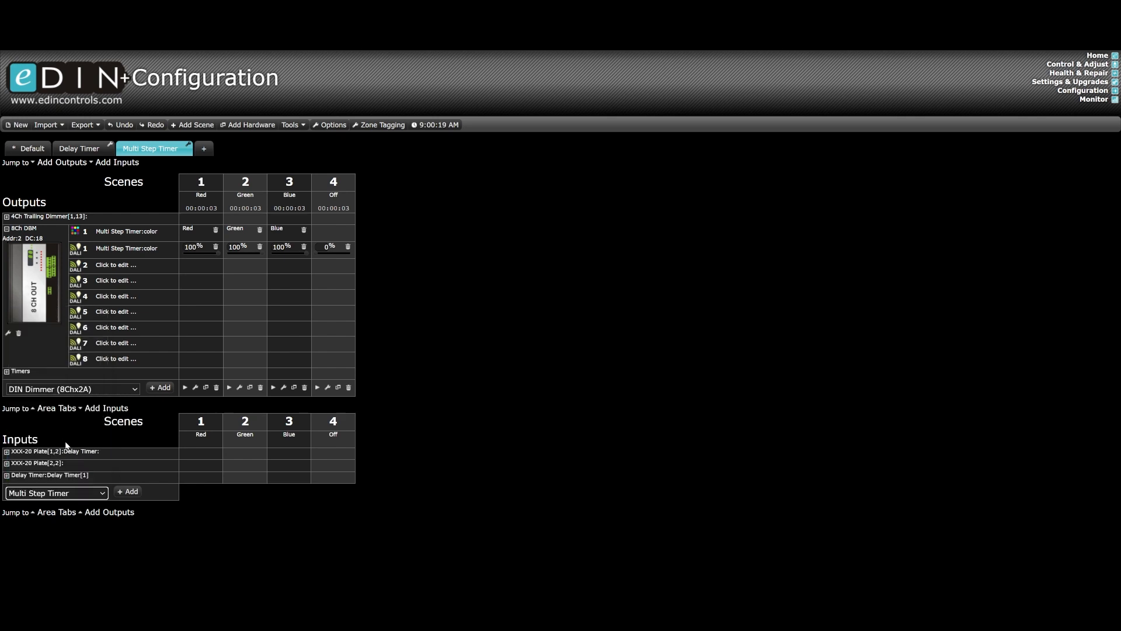
click(126, 492)
Step: Add a third state named Step3 to the multi-step timer and assign the timer to the Multi Step Timer area
scroll(405, 521, down, 1)
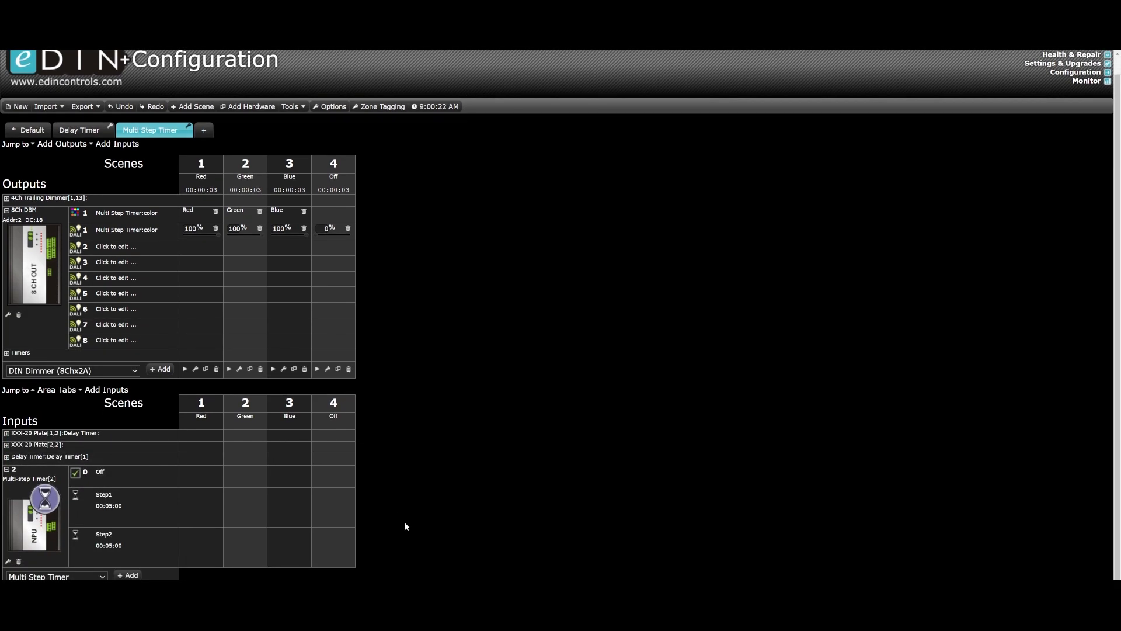
click(8, 561)
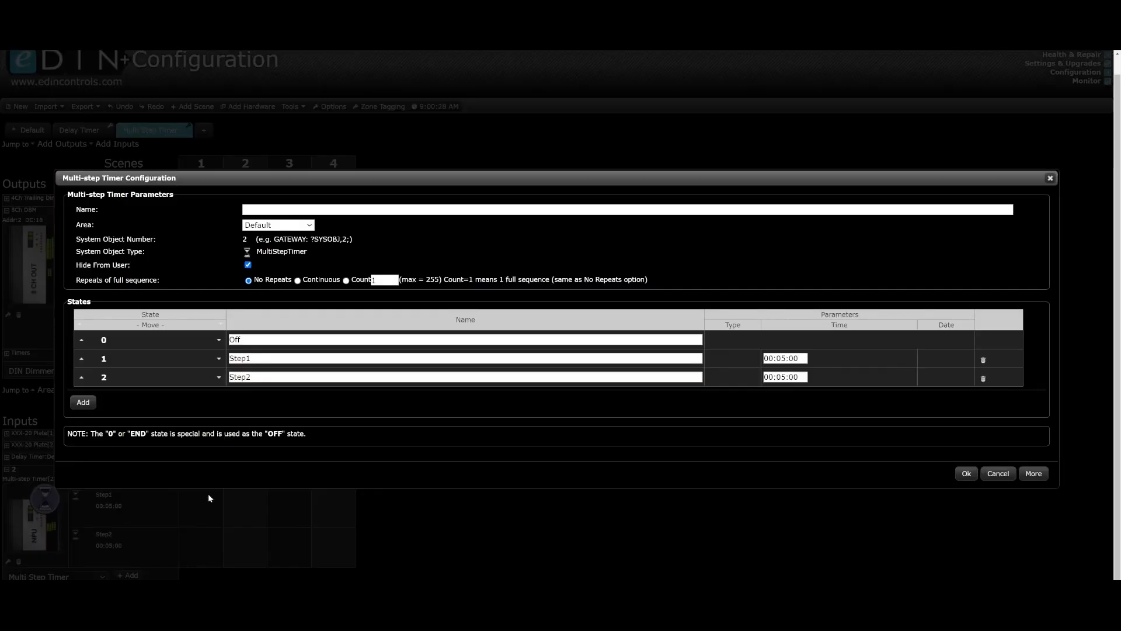
click(83, 402)
click(240, 395)
text(Step3)
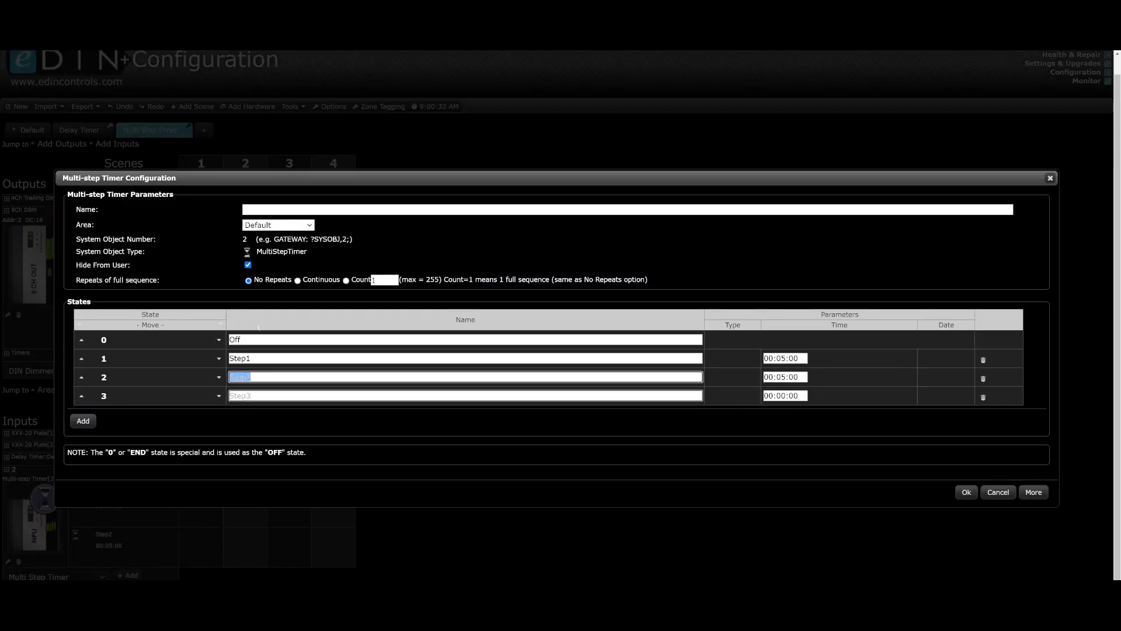
click(278, 225)
click(274, 254)
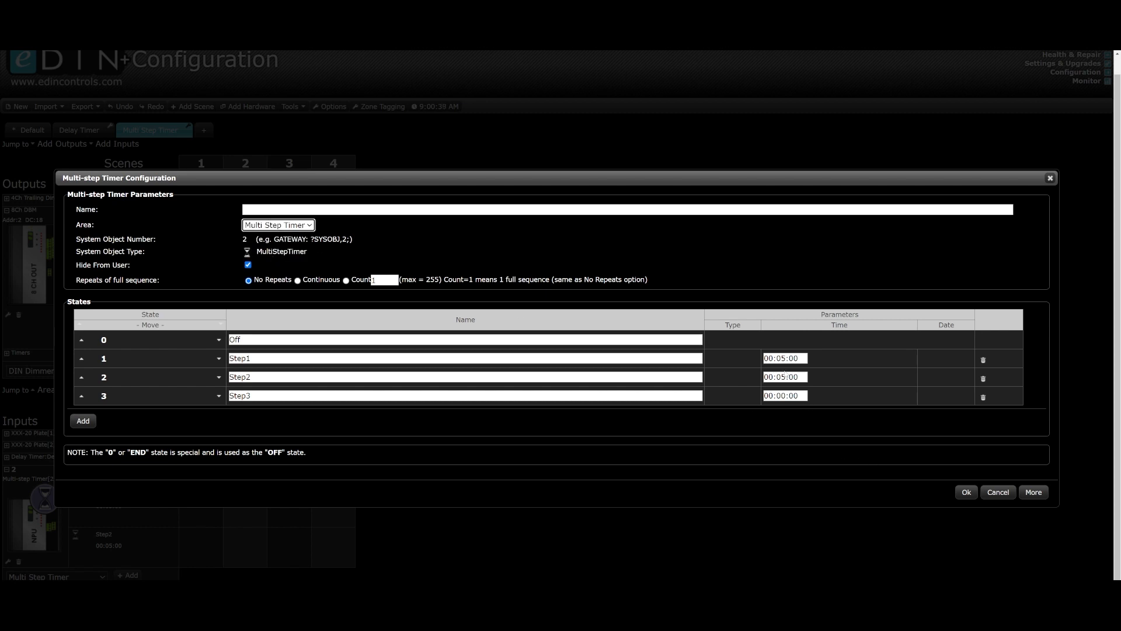
Step: Set the times of Step1, Step2 and Step3 to 00:00:05 and accept the timer configuration
drag(786, 359, 789, 377)
text(0)
text(0)
text(1)
text(1)
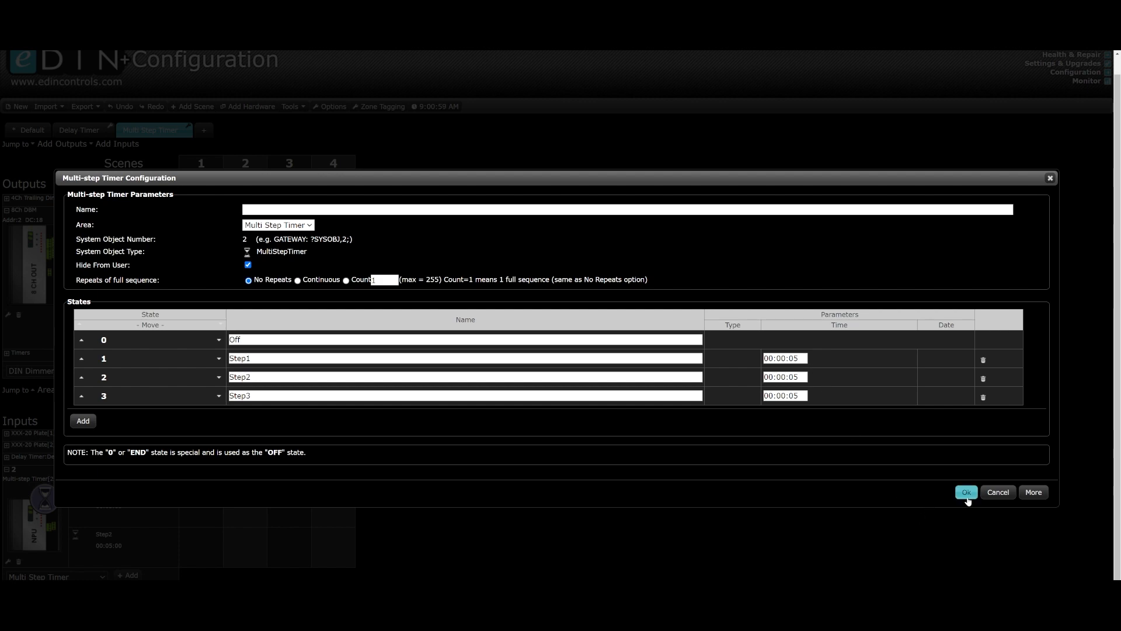
click(966, 492)
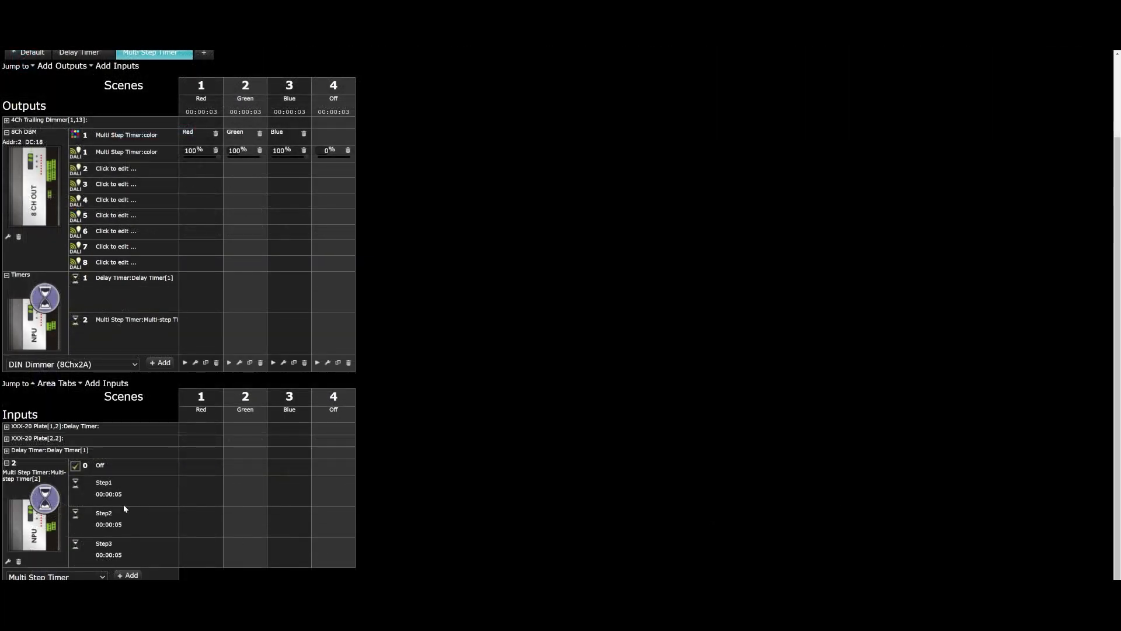
Step: Make Step1 recall the Red scene, Step2 the Green scene and Step3 the Blue scene
click(201, 486)
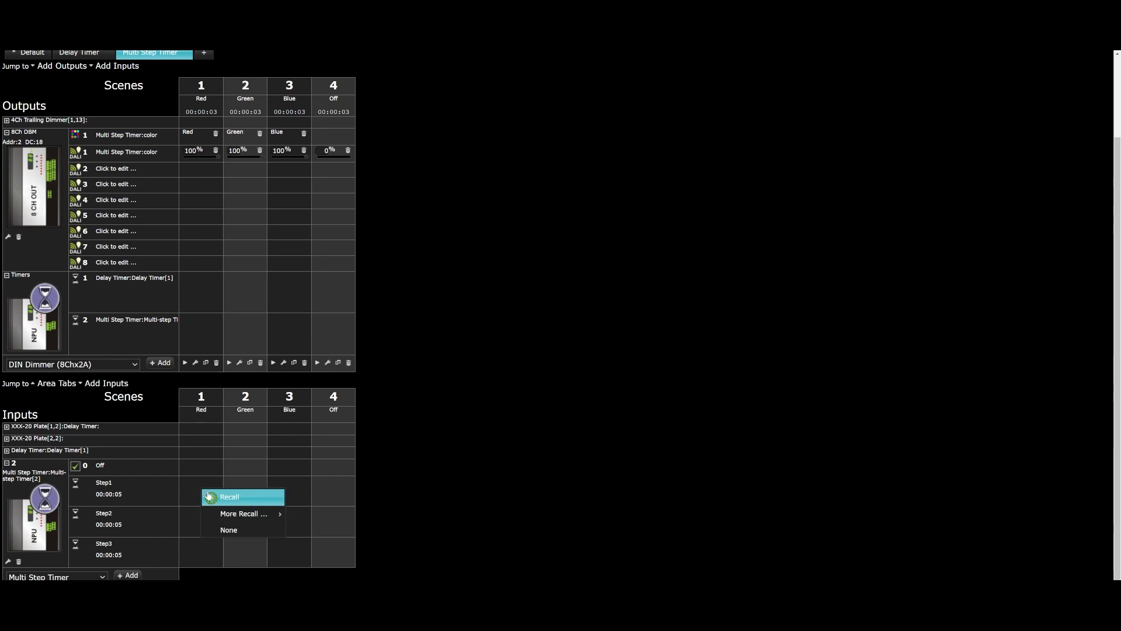
click(231, 496)
click(239, 522)
click(268, 531)
click(289, 553)
click(315, 563)
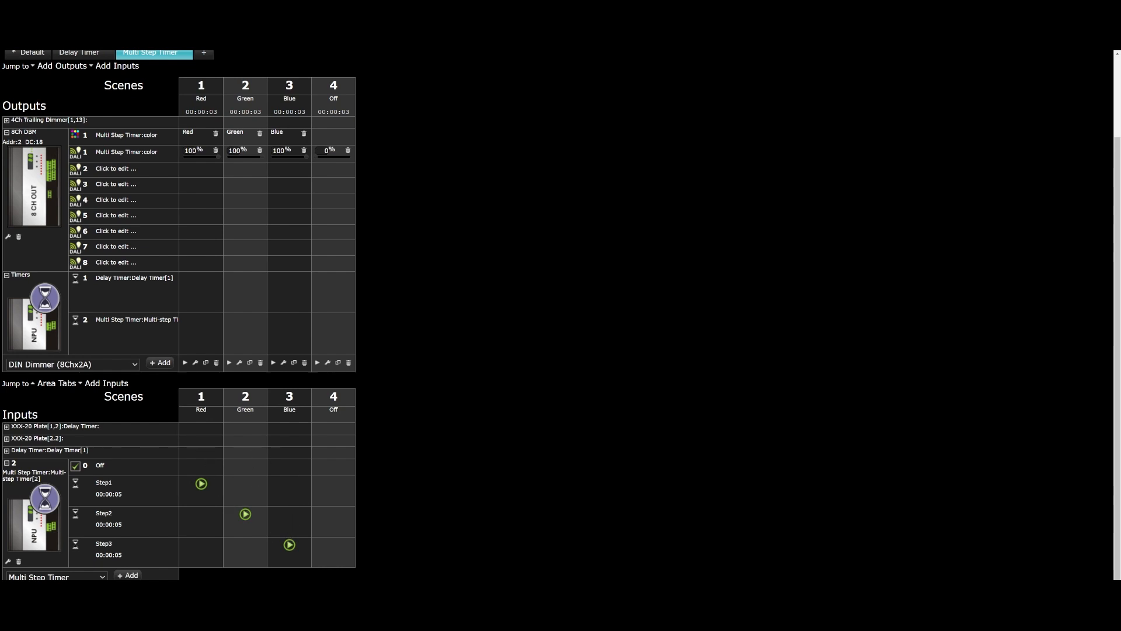
Step: Set the multi-step timer's full sequence to repeat continuously
click(7, 561)
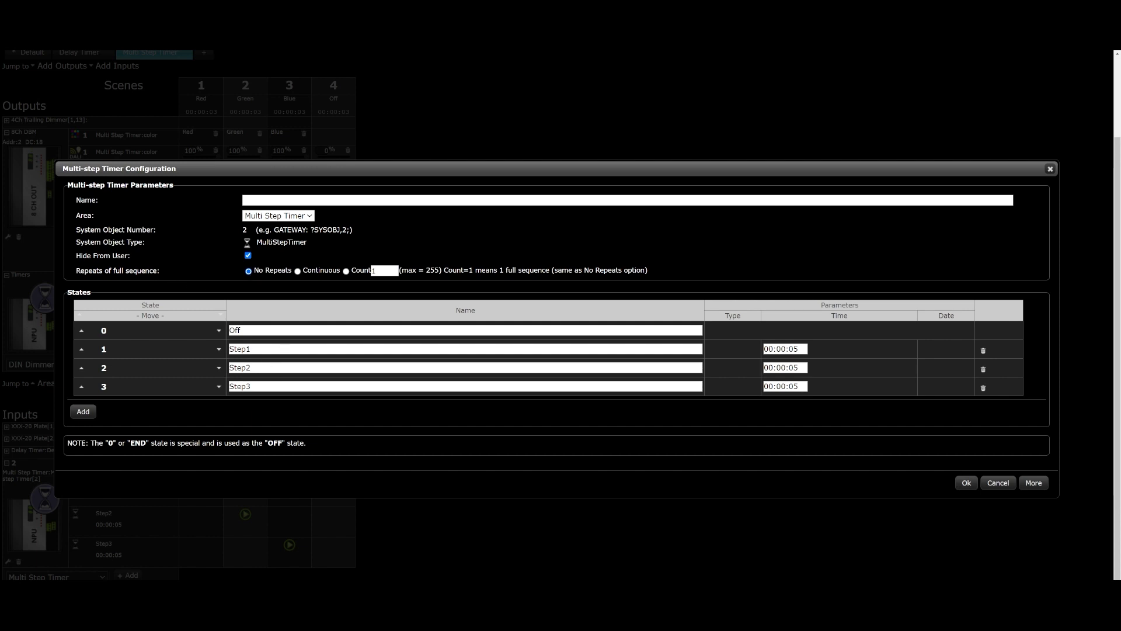
click(298, 271)
click(967, 482)
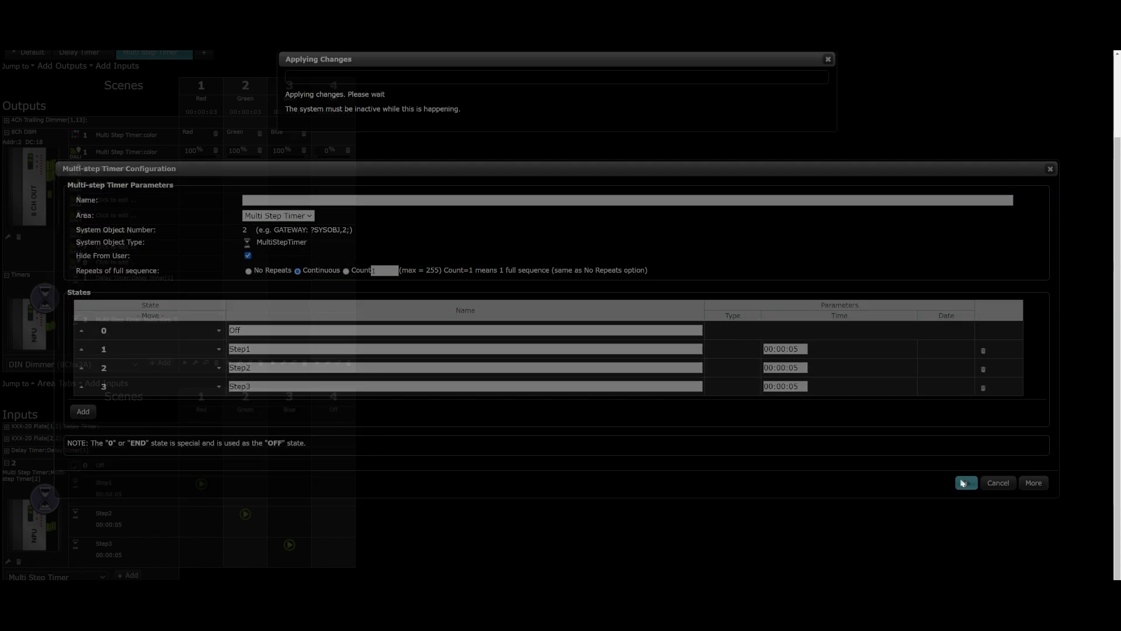
Step: Choose 2-button Plate as the input device to add
click(56, 576)
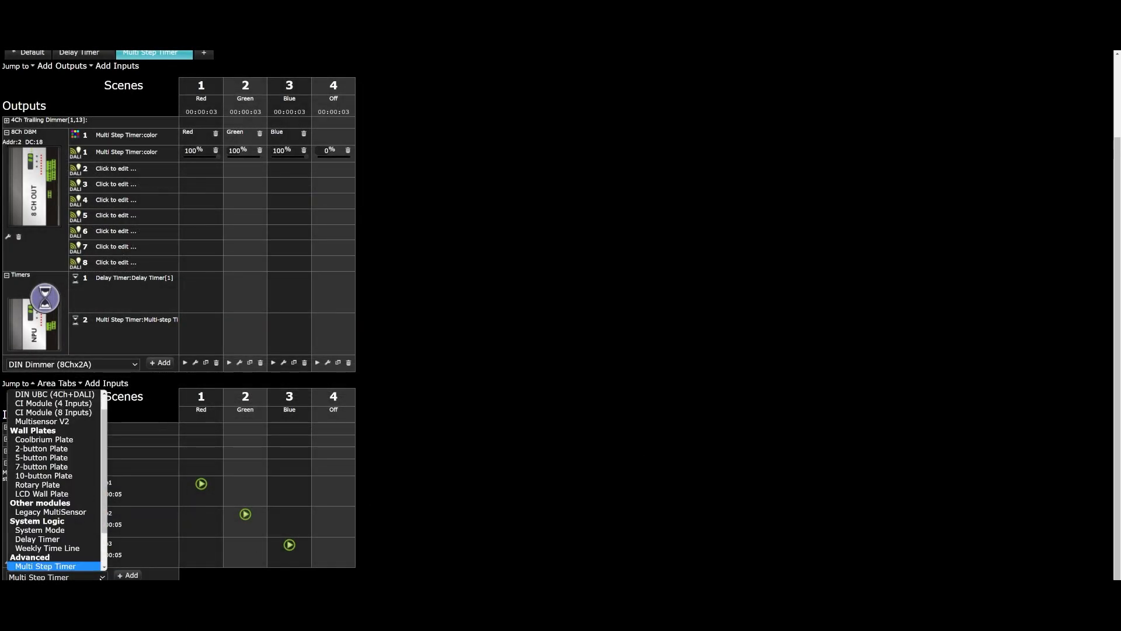
click(37, 485)
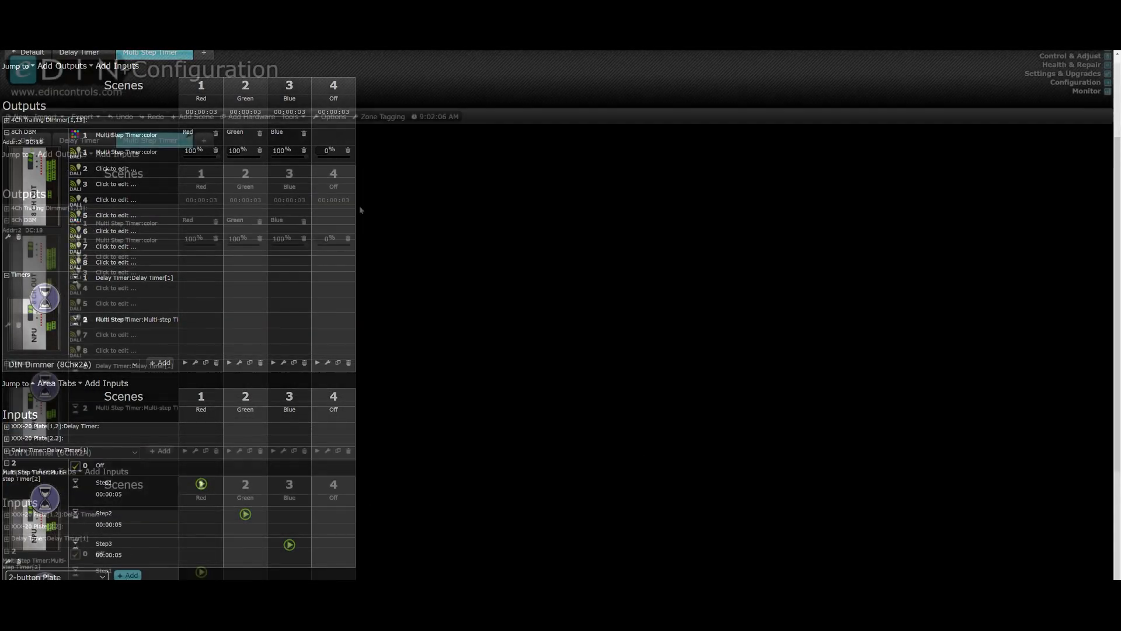
Step: Add a fifth scene to the Multi Step Timer area and name it "start"
click(195, 116)
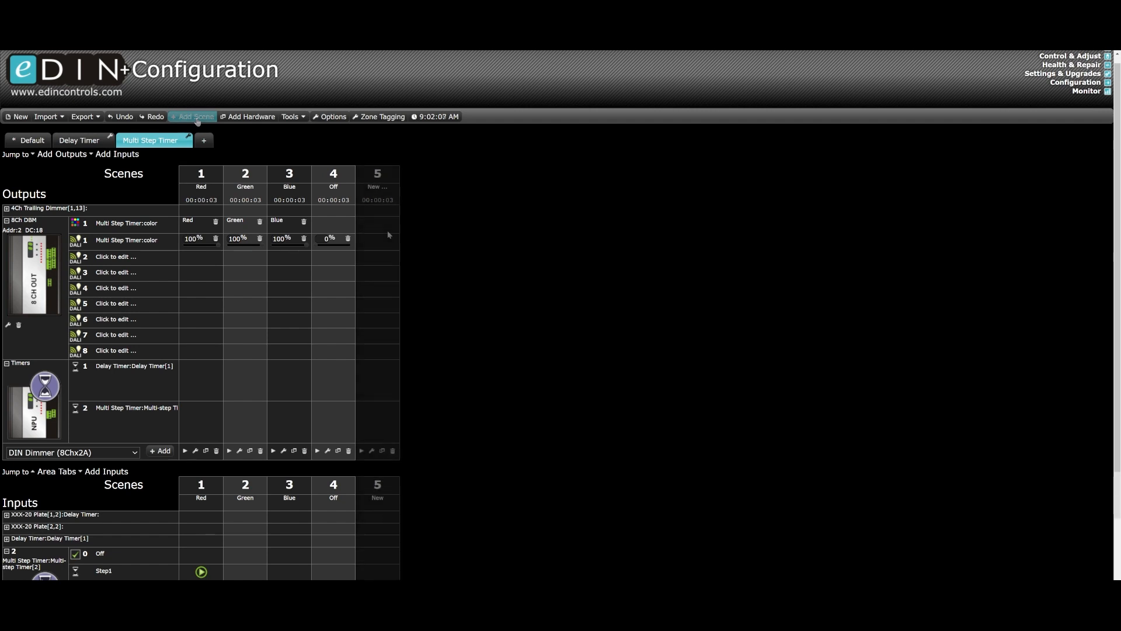
click(377, 189)
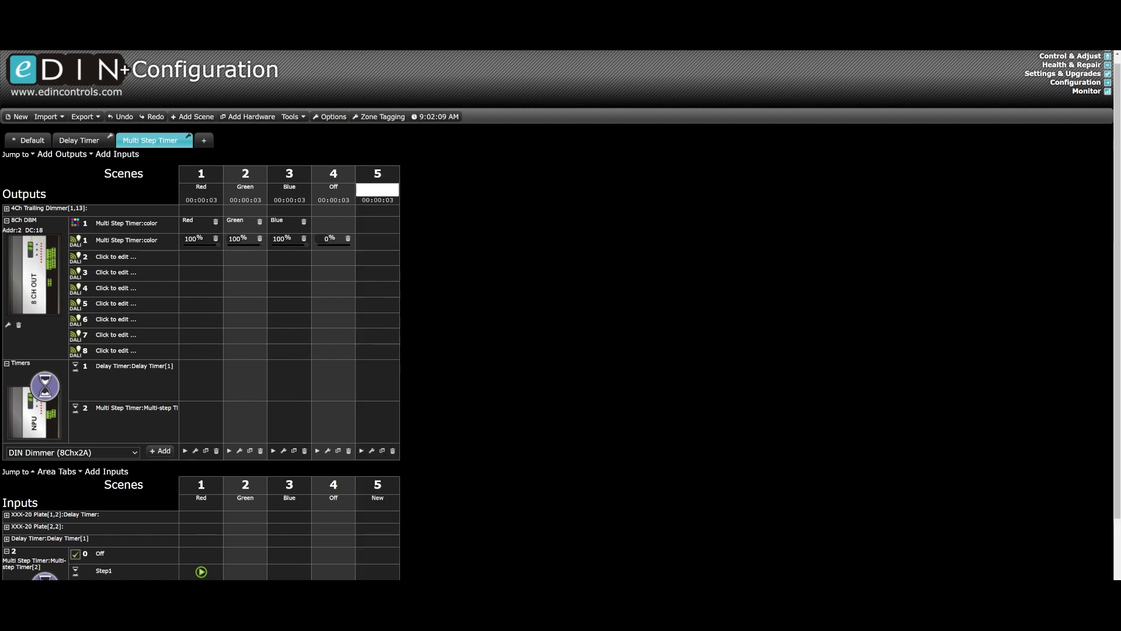
text(star)
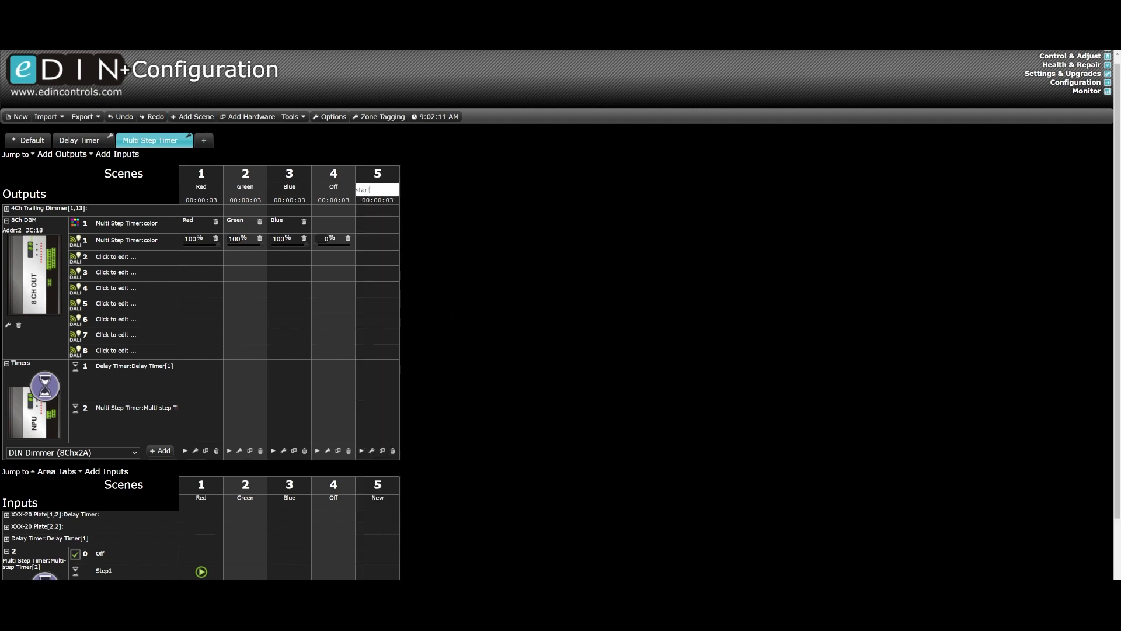
text(t)
key(Return)
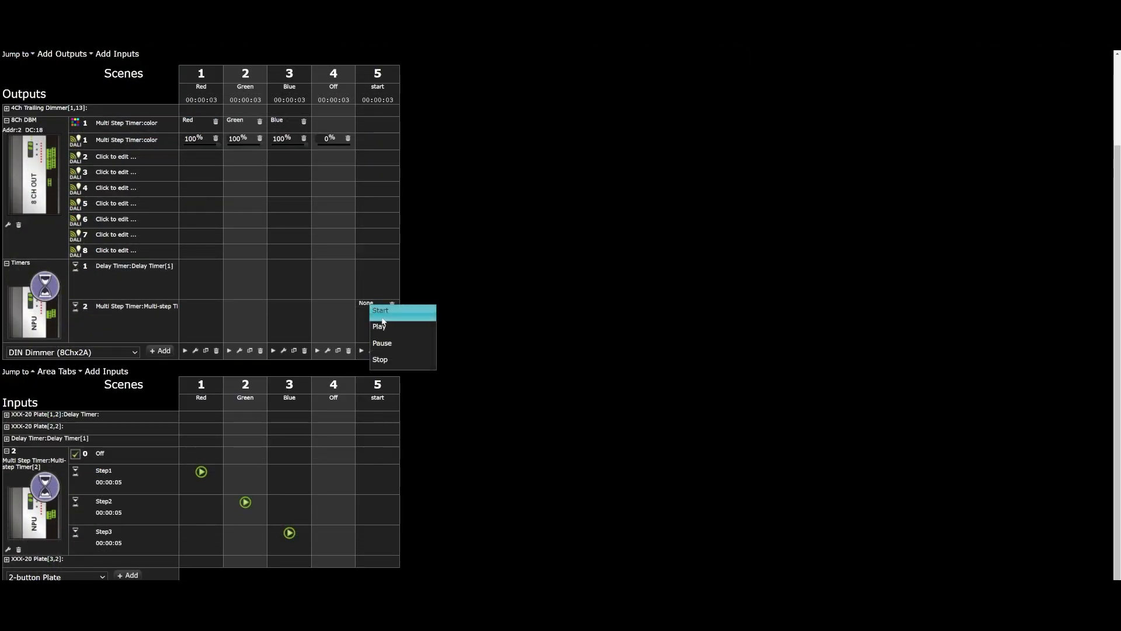
Step: Make the "start" scene trigger Start on the multi-step timer and duplicate that scene
click(381, 319)
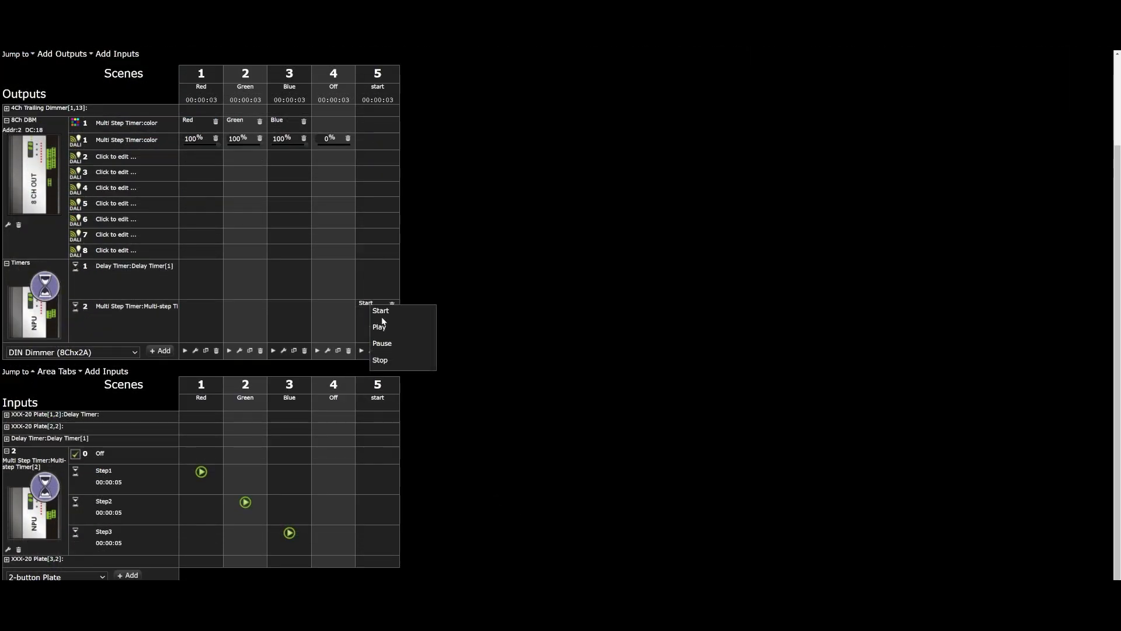
click(382, 351)
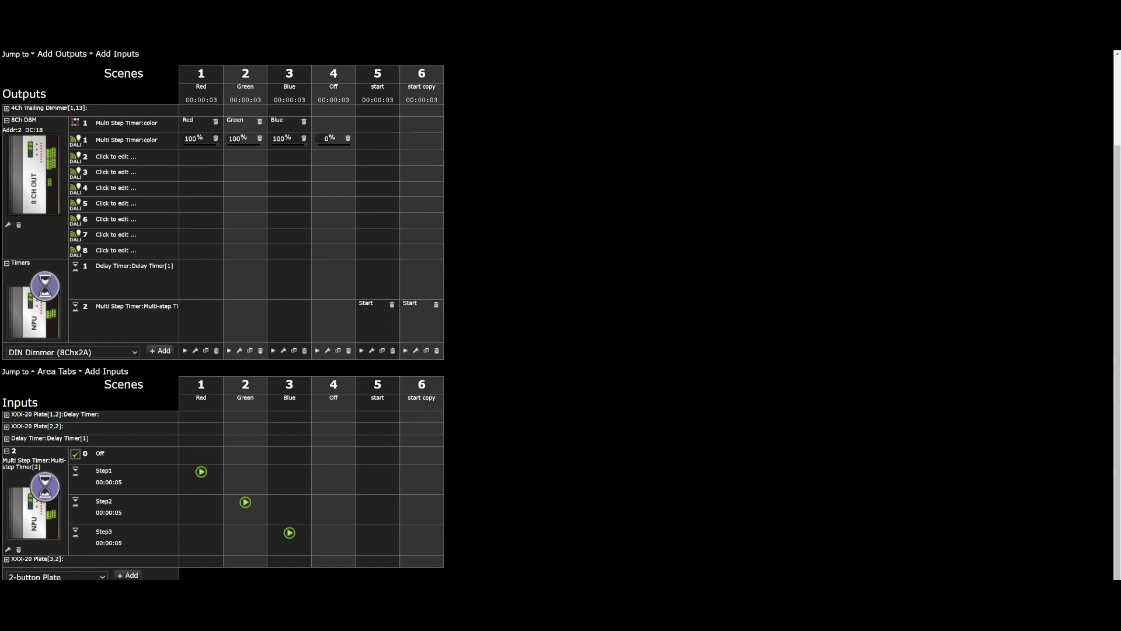
Step: Set the duplicated scene to trigger Stop on the multi-step timer and rename the scene "Stop"
click(421, 303)
click(419, 355)
scroll(456, 266, up, 3)
text(Stop)
key(Return)
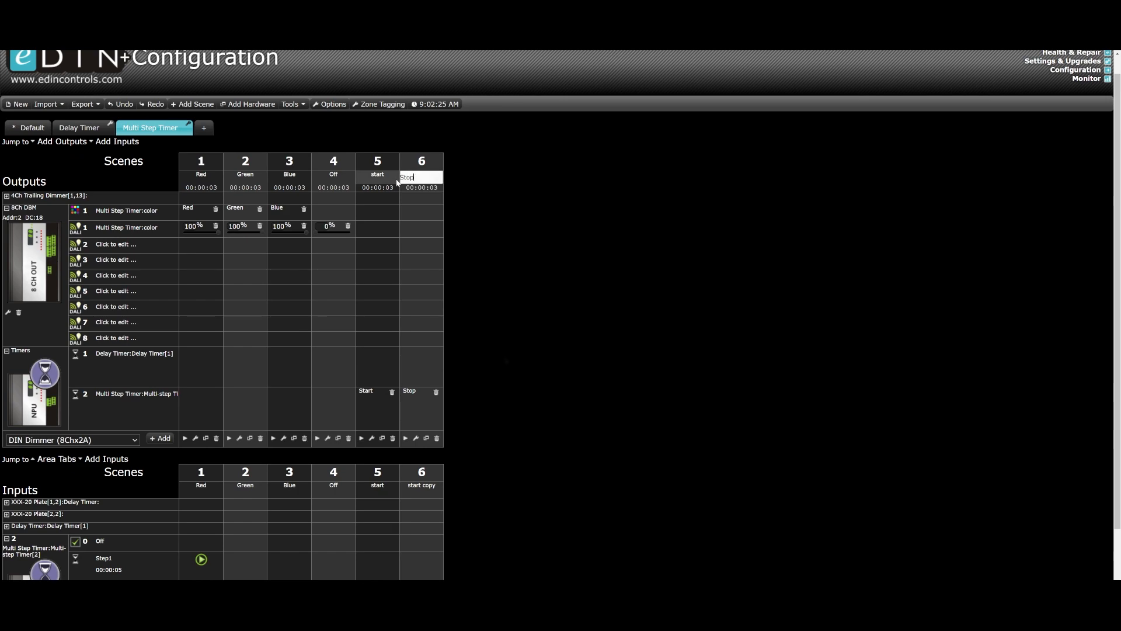
Step: Make button 1 of the plate at address 3 recall the "start" scene and button 9 recall the "Stop" scene
scroll(472, 380, down, 3)
scroll(350, 479, down, 2)
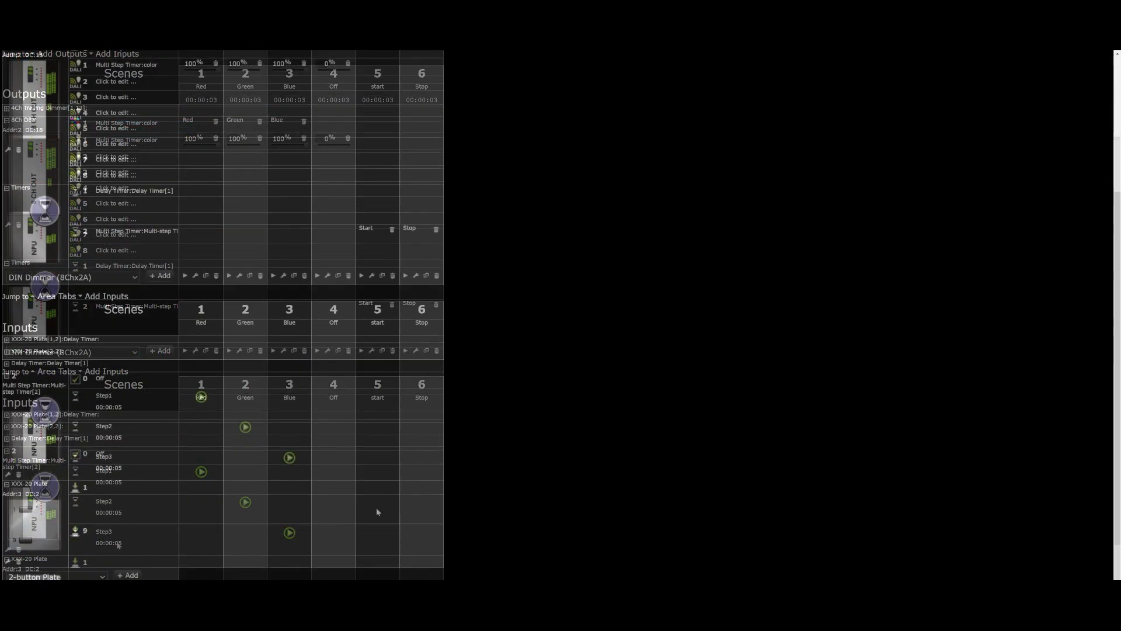
click(370, 497)
click(382, 505)
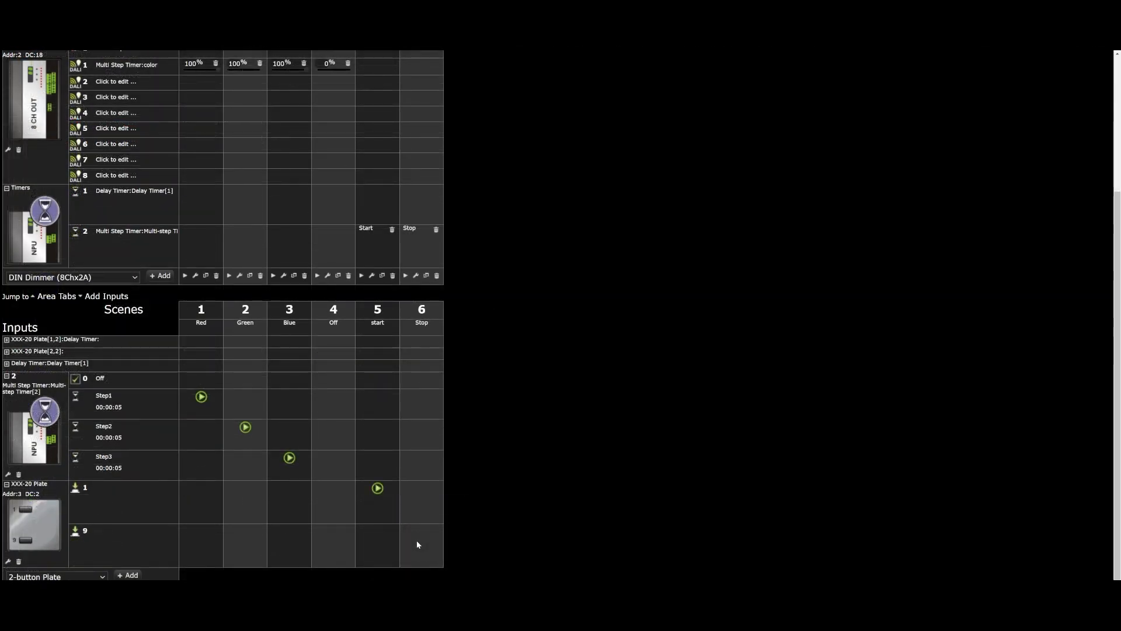
click(416, 541)
click(450, 545)
scroll(469, 535, up, 3)
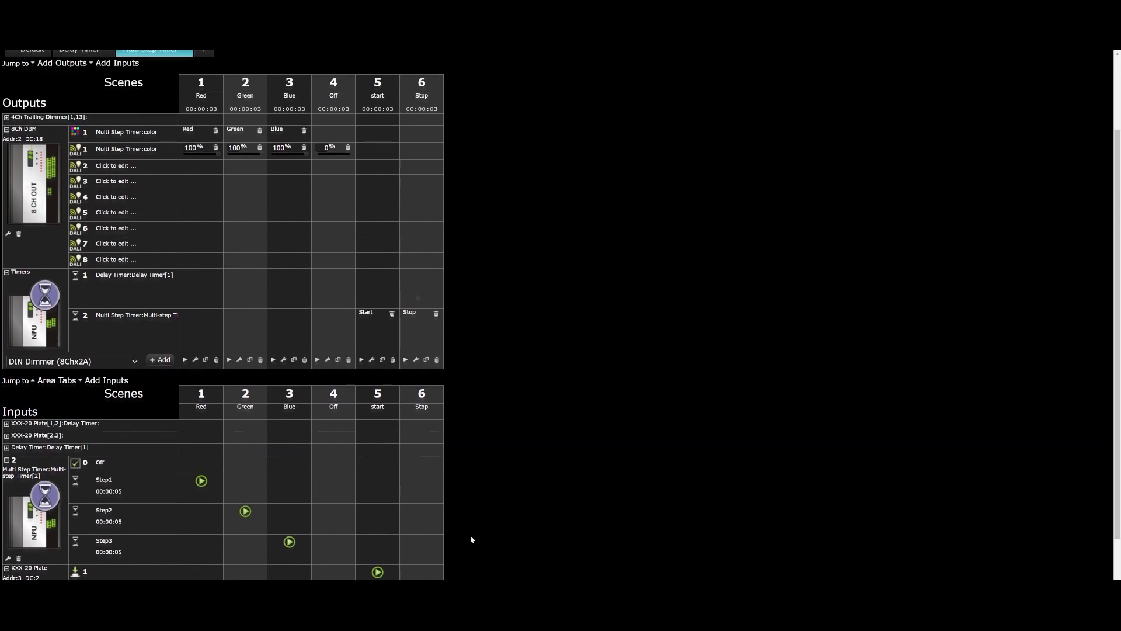
scroll(354, 290, down, 3)
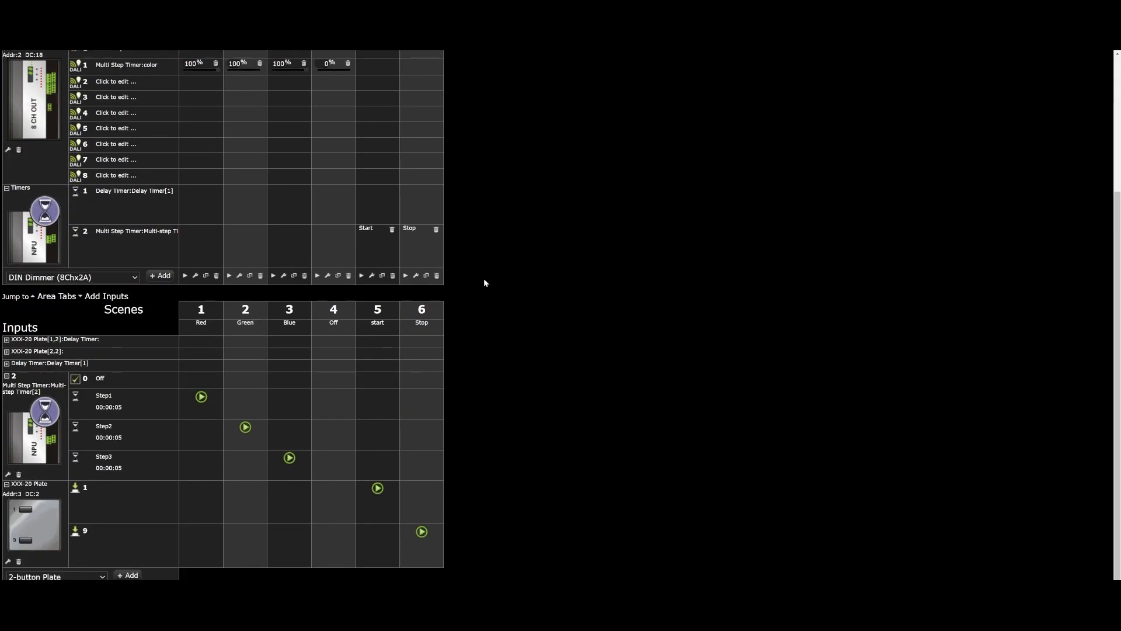
Step: In the hardware monitor, test the Multi Step Timer plate by starting the timer with its upper button and stopping it with the lower one
scroll(408, 348, up, 6)
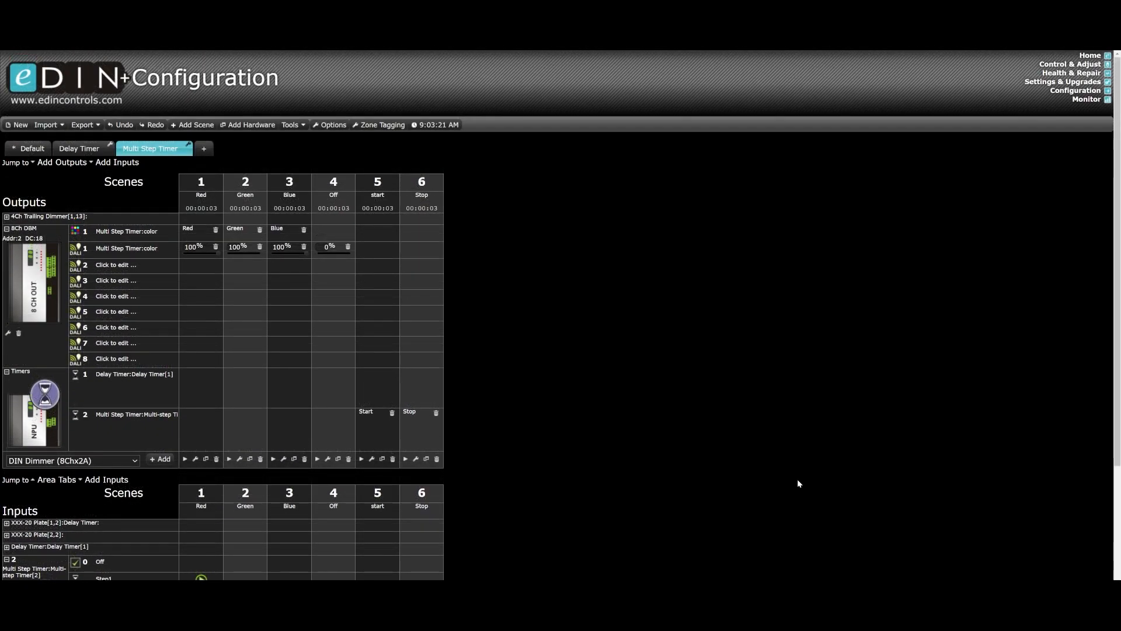
click(1081, 101)
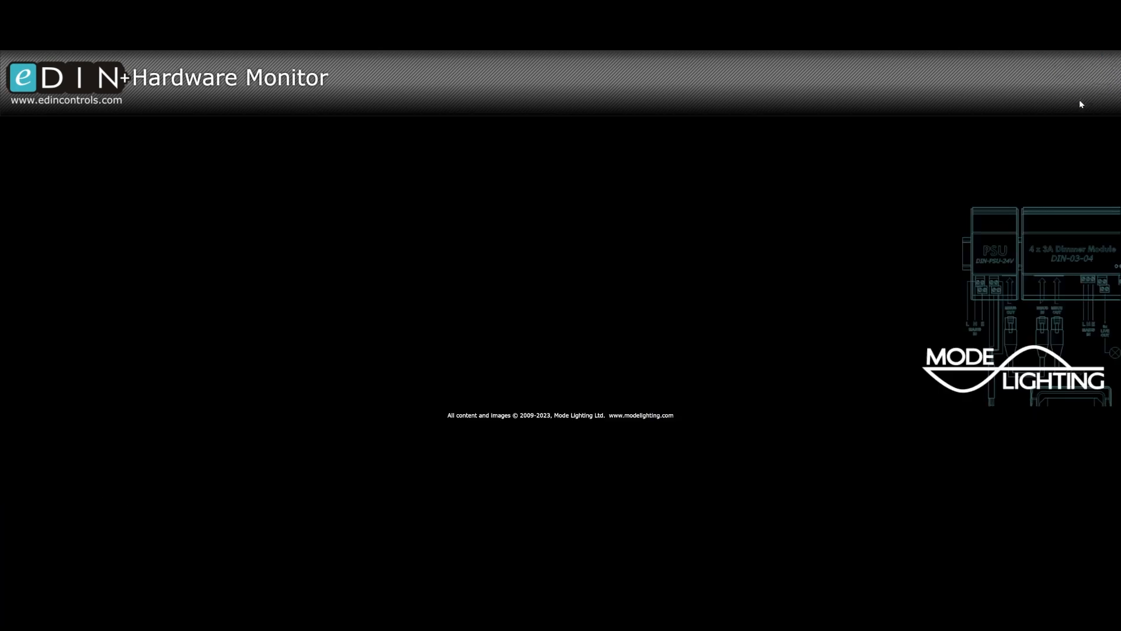
scroll(472, 495, down, 2)
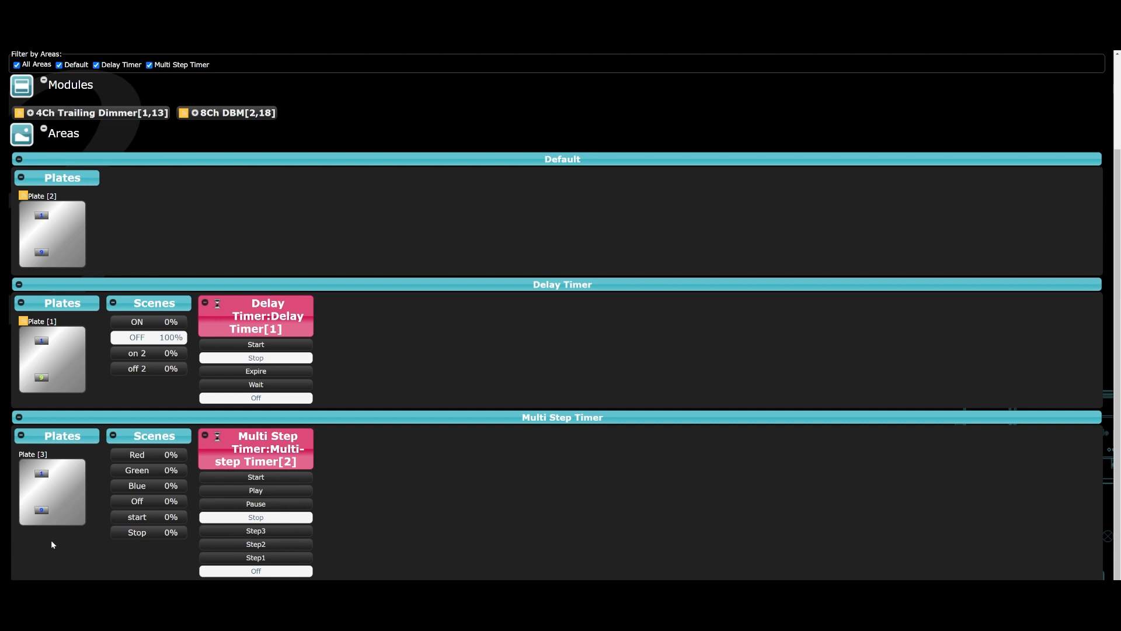
click(42, 474)
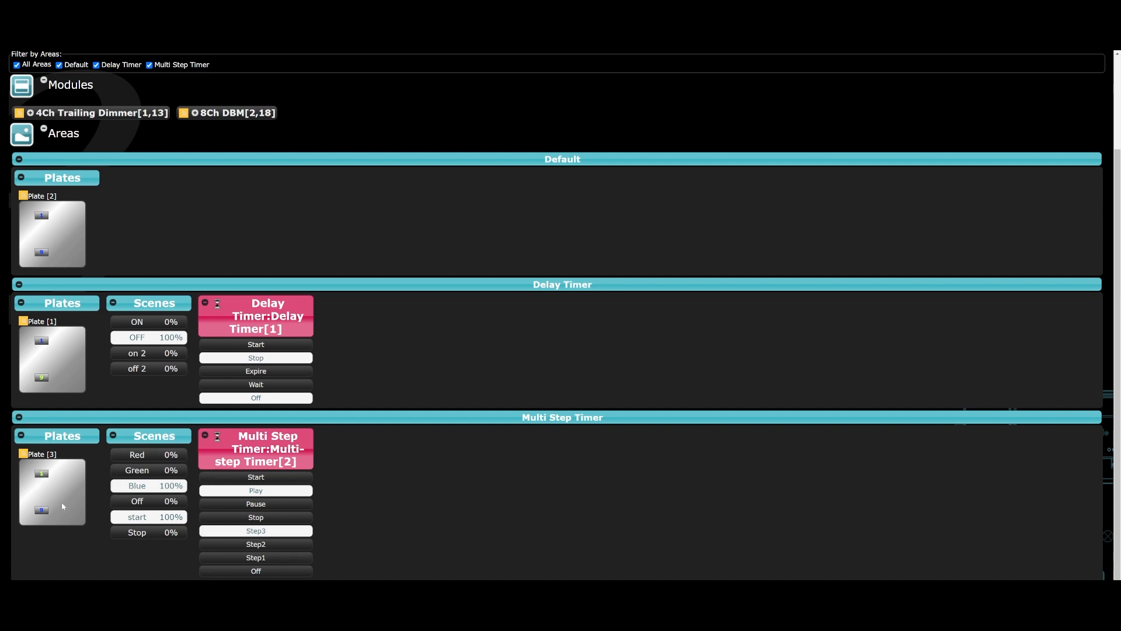
click(46, 510)
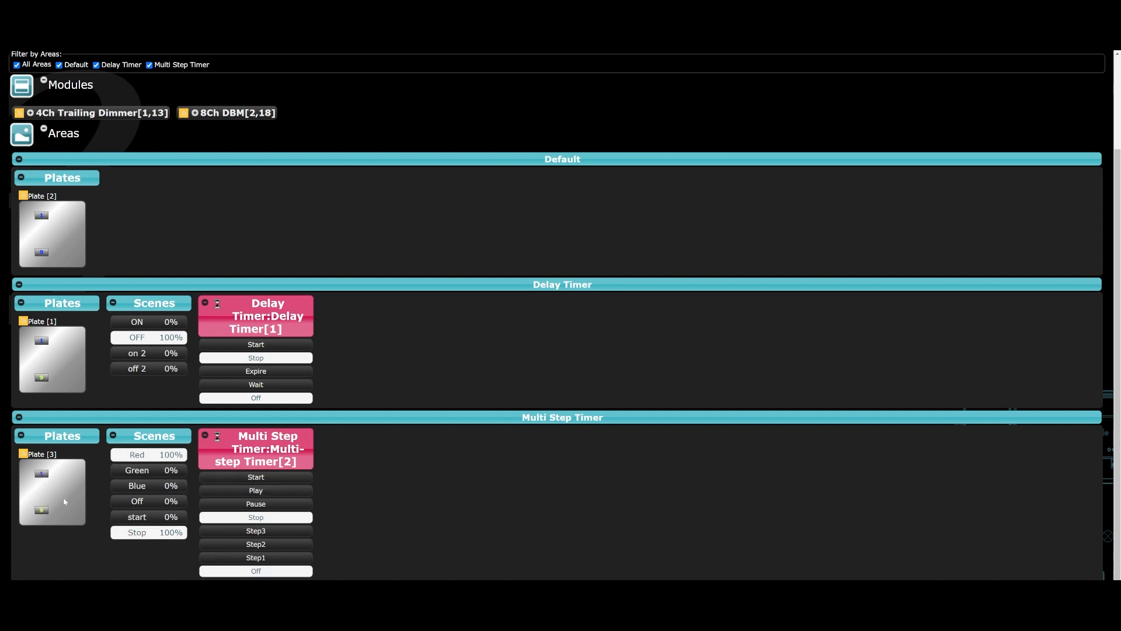